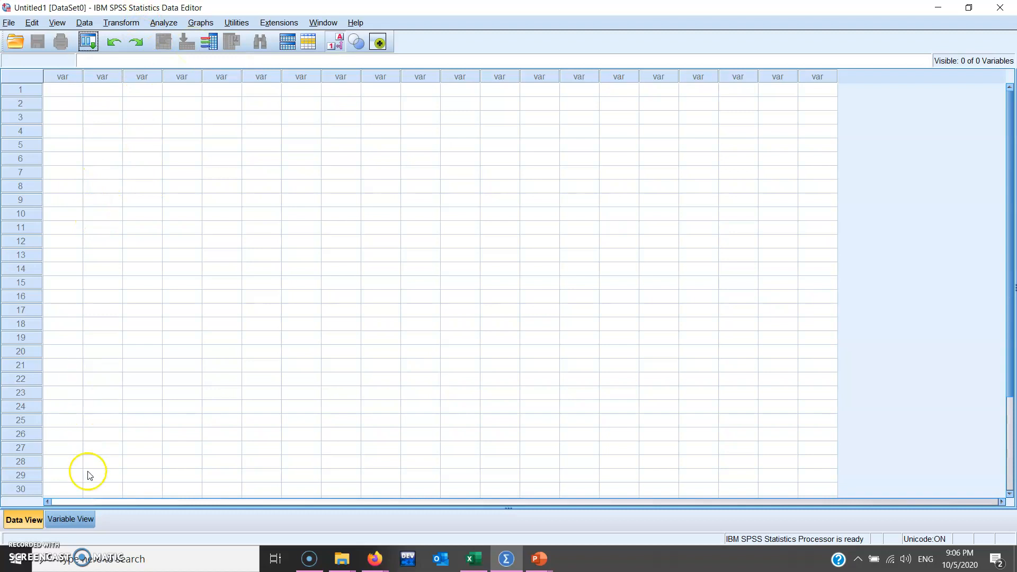
Step: Display the empty variable definitions of the dataset and select the name cell of the first variable
{"action": "left_click", "coordinate": [79, 519]}
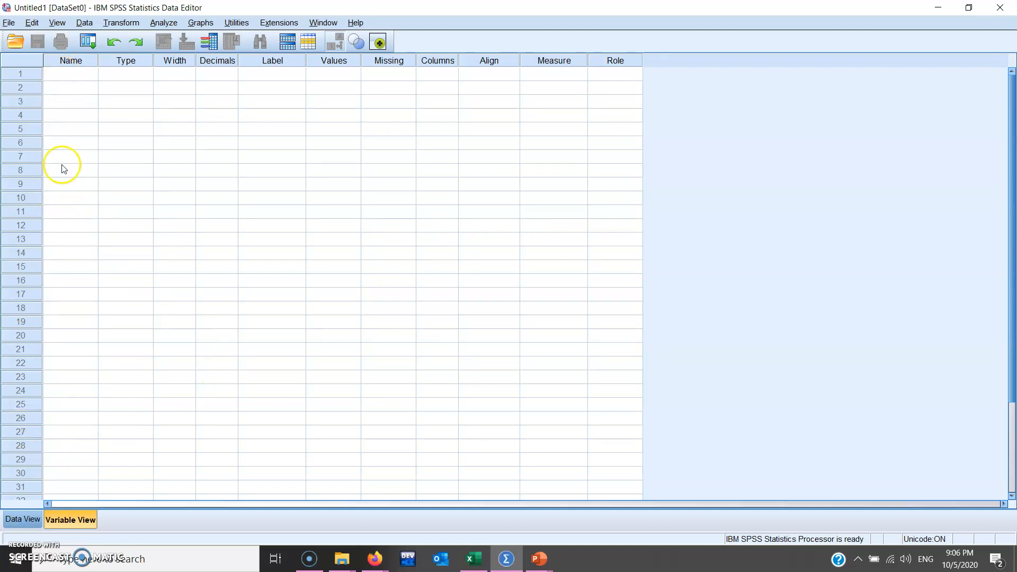
{"action": "left_click", "coordinate": [21, 519]}
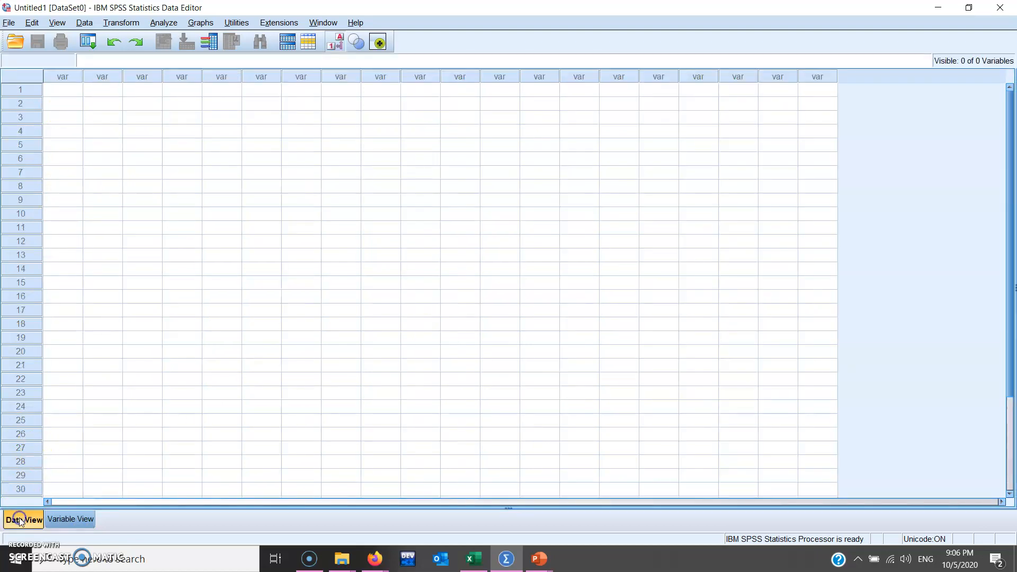
{"action": "left_click", "coordinate": [63, 520]}
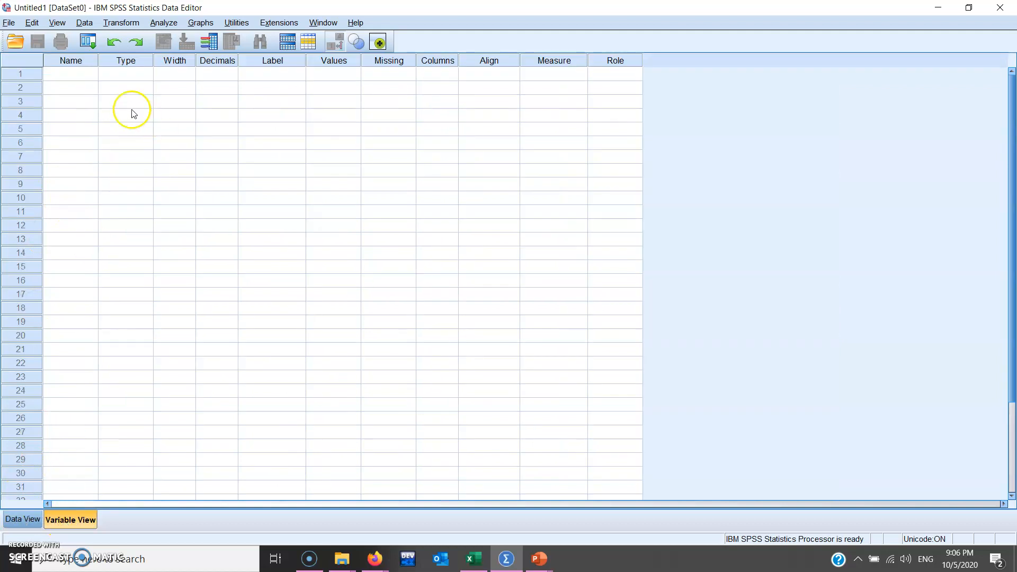
{"action": "left_click", "coordinate": [82, 78]}
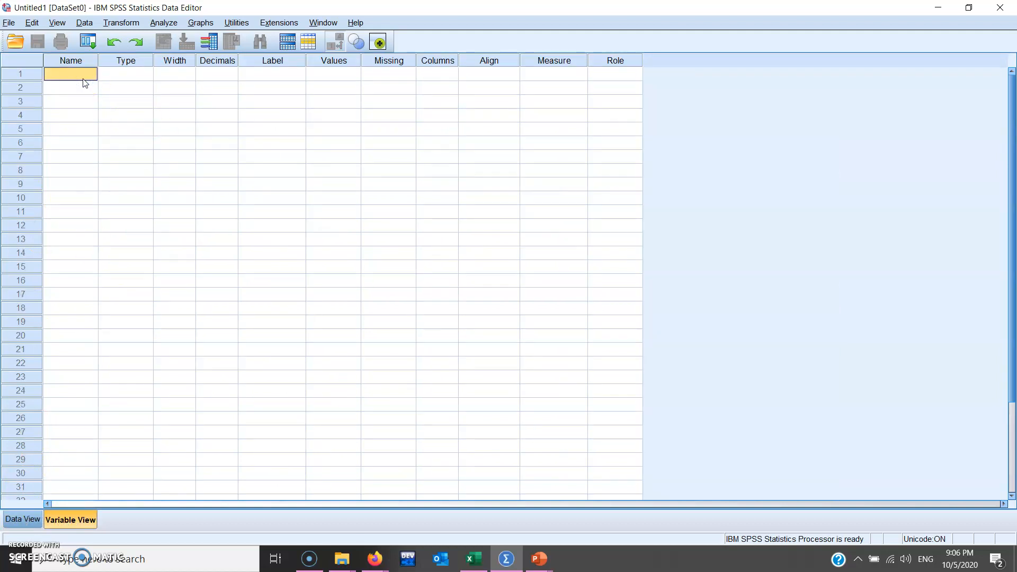
Step: Switch to the PowerPoint slide show and go back to the Preparing Codebook example table
{"action": "key", "text": "alt+Tab"}
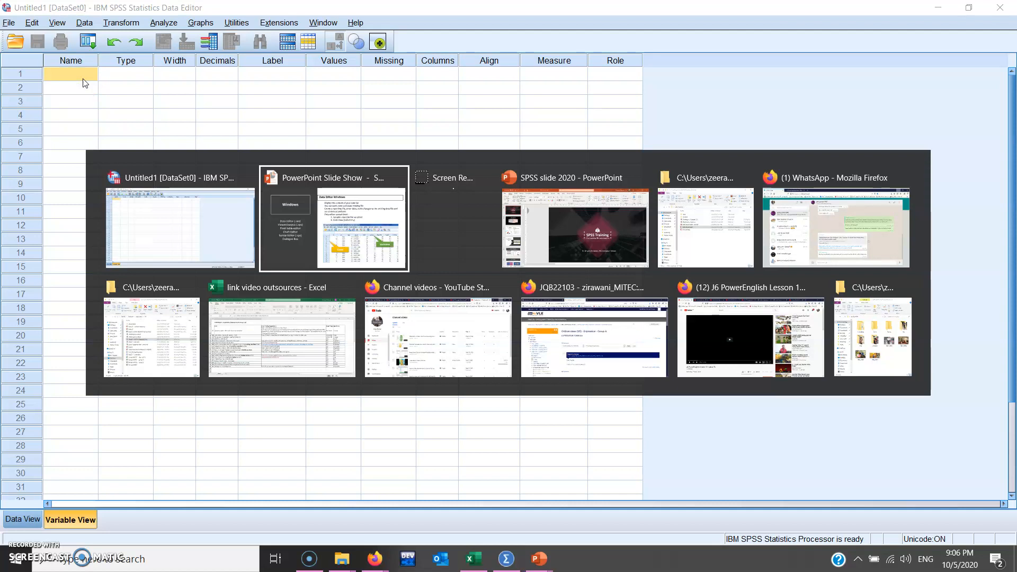
{"action": "key", "text": "Left"}
{"action": "key", "text": "Left"}
{"action": "key", "text": "Left"}
{"action": "key", "text": "Left"}
{"action": "key", "text": "Left"}
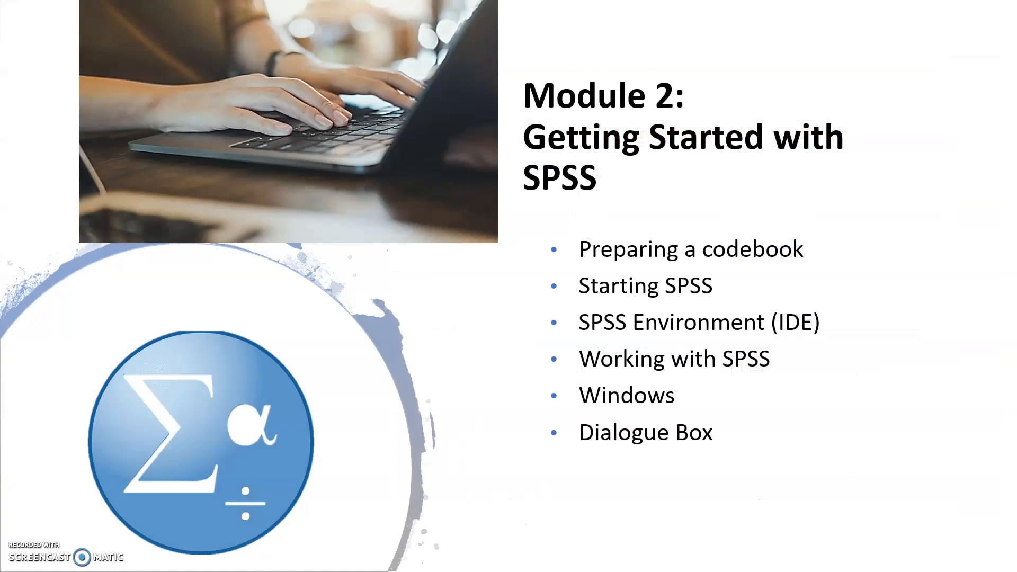
{"action": "key", "text": "Right"}
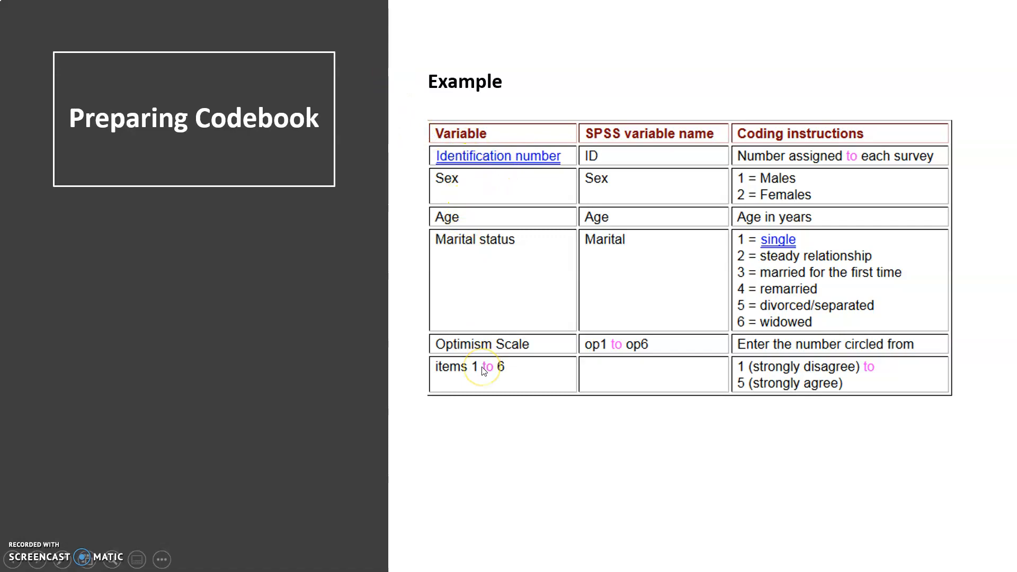
Step: Return to SPSS and define the first three variables as ID, Sex and Age, following the codebook
{"action": "key", "text": "alt+Tab"}
{"action": "key", "text": "alt+Tab"}
{"action": "key", "text": "alt+Tab"}
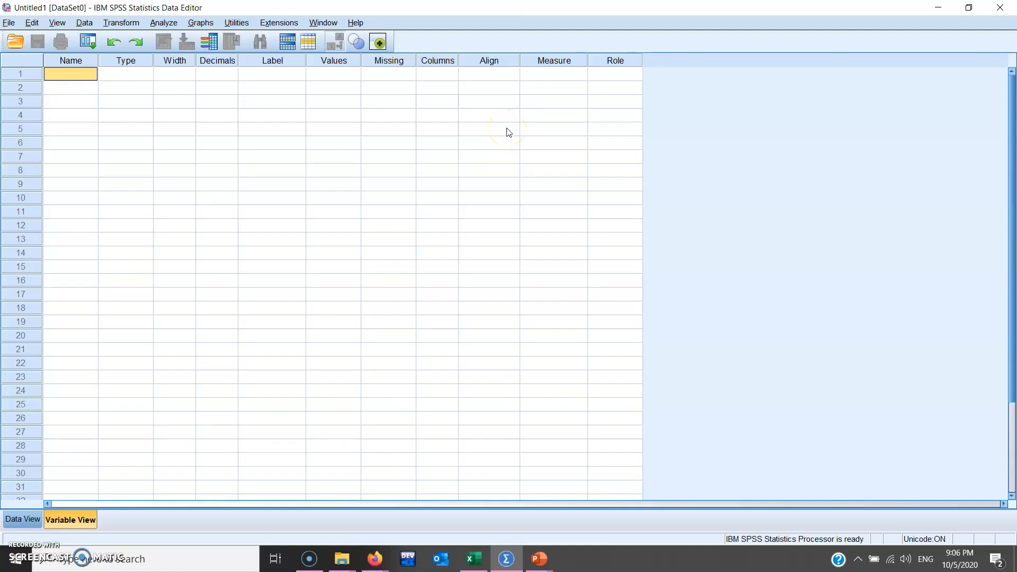
{"action": "type", "text": "ID"}
{"action": "key", "text": "Return"}
{"action": "key", "text": "alt+Tab"}
{"action": "key", "text": "alt+Tab"}
{"action": "type", "text": "Sex"}
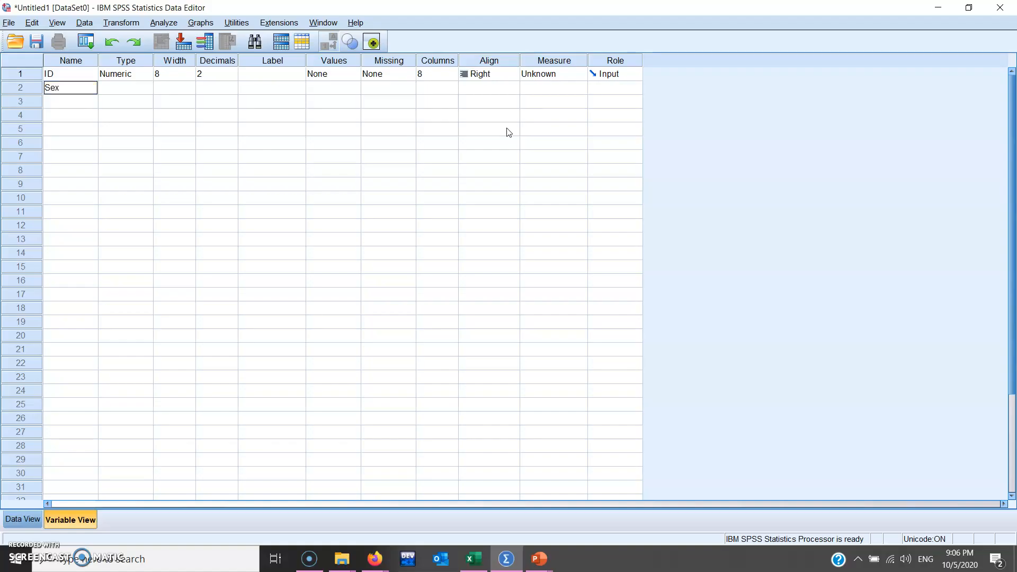
{"action": "key", "text": "Return"}
{"action": "type", "text": "Age"}
{"action": "key", "text": "Return"}
Step: Check the codebook slide and add a fourth variable named Marital_Status below Age
{"action": "key", "text": "alt+Tab"}
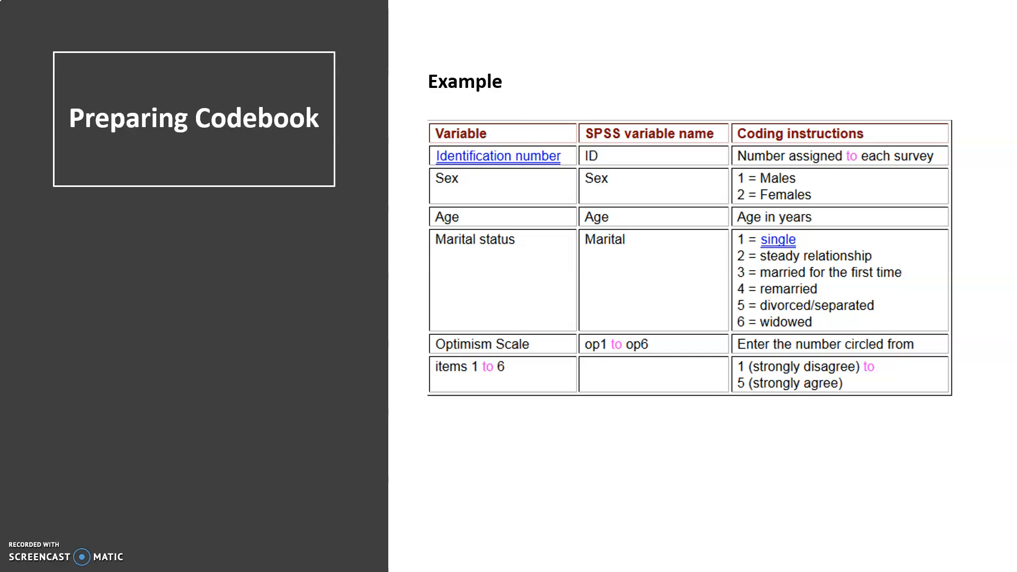
{"action": "key", "text": "alt+Tab"}
{"action": "type", "text": "mari"}
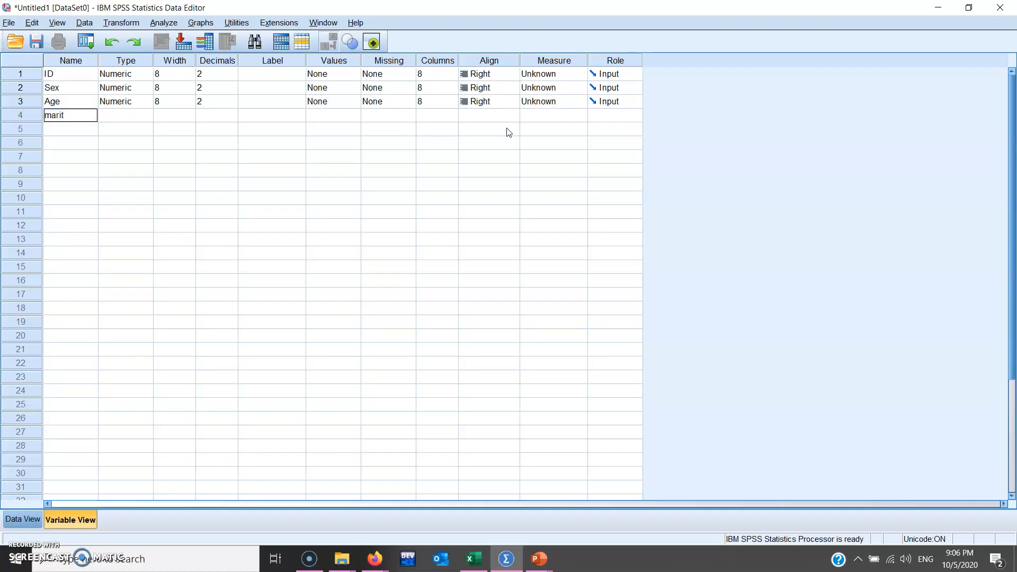
{"action": "key", "text": "BackSpace"}
{"action": "key", "text": "BackSpace"}
{"action": "key", "text": "BackSpace"}
{"action": "key", "text": "BackSpace"}
{"action": "type", "text": "Marital"}
{"action": "type", "text": "_Status"}
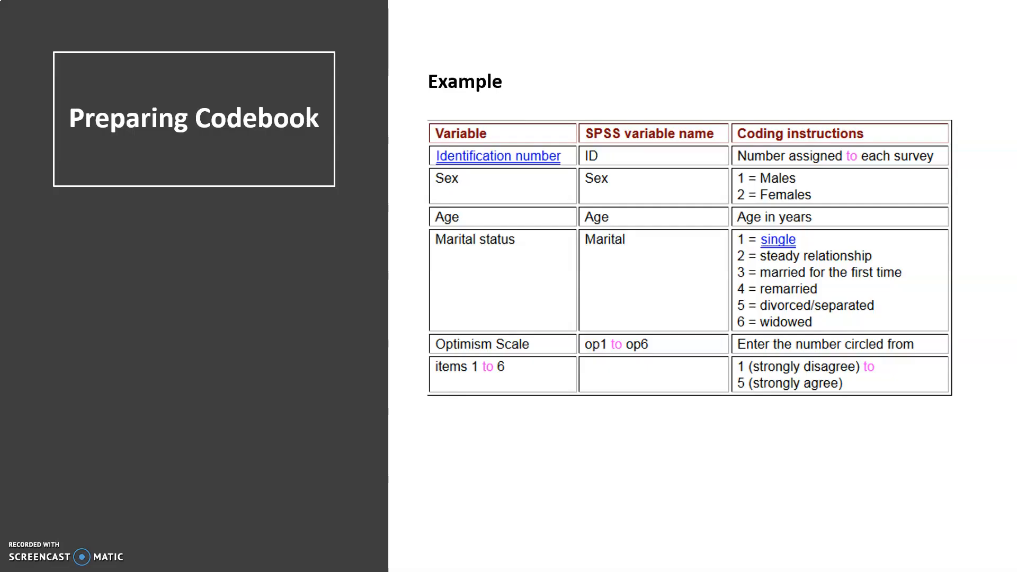
Step: Add a fifth variable named Level below the marital status variable in SPSS
{"action": "key", "text": "alt+Tab"}
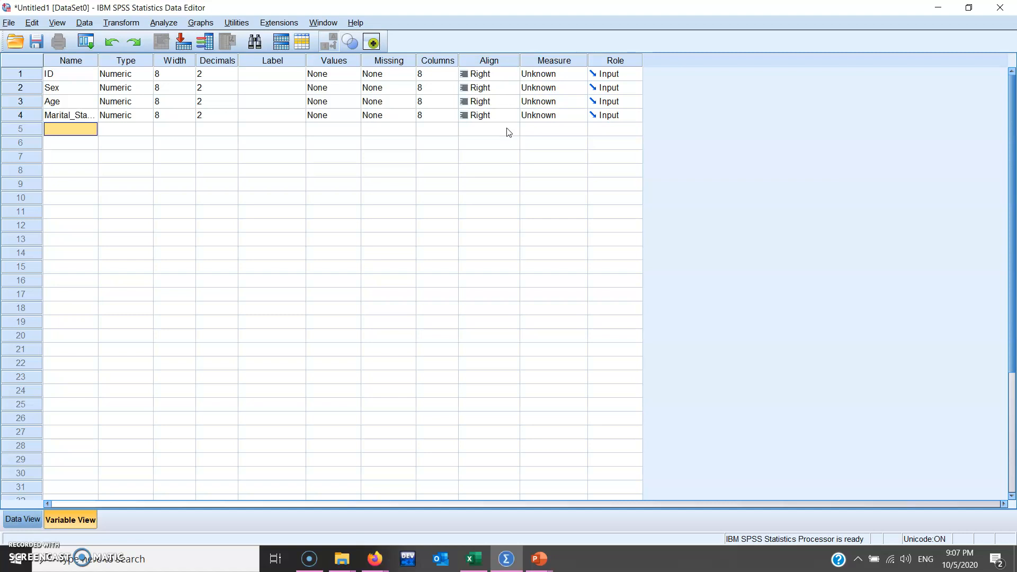
{"action": "type", "text": "Level"}
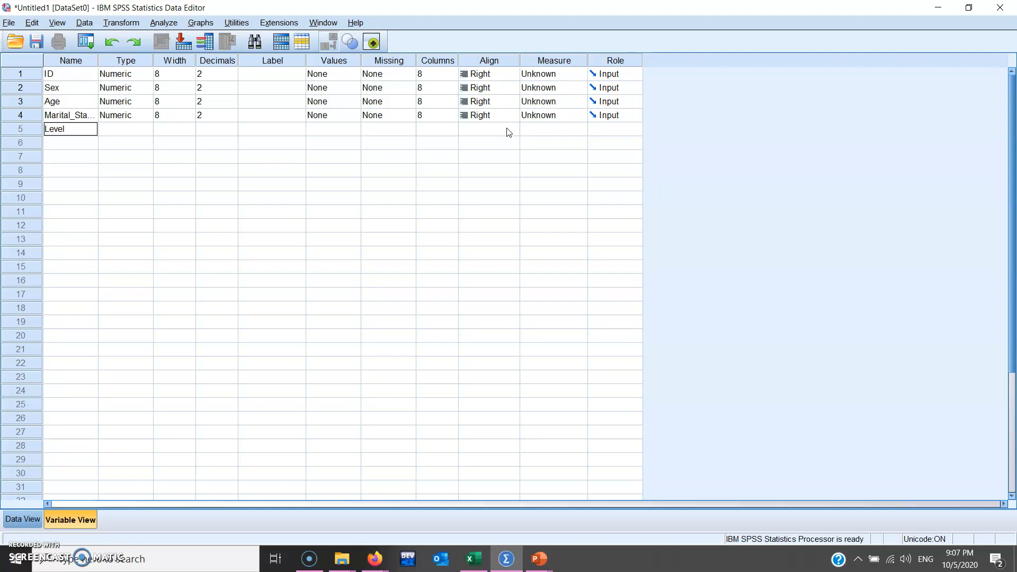
{"action": "key", "text": "Return"}
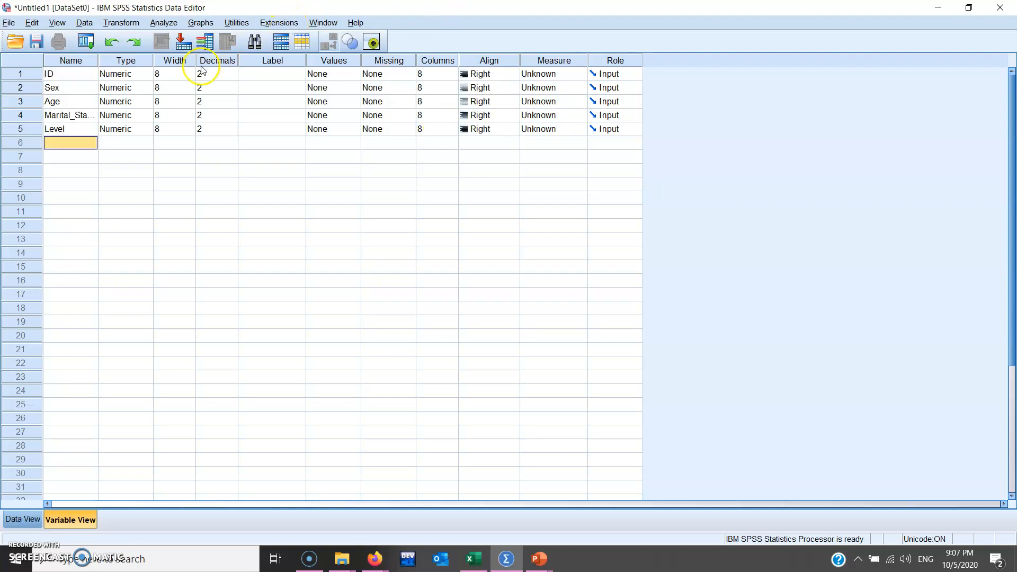
Step: Check the codebook's coding instructions and examine the available variable types for ID without changing its type
{"action": "key", "text": "alt+Tab"}
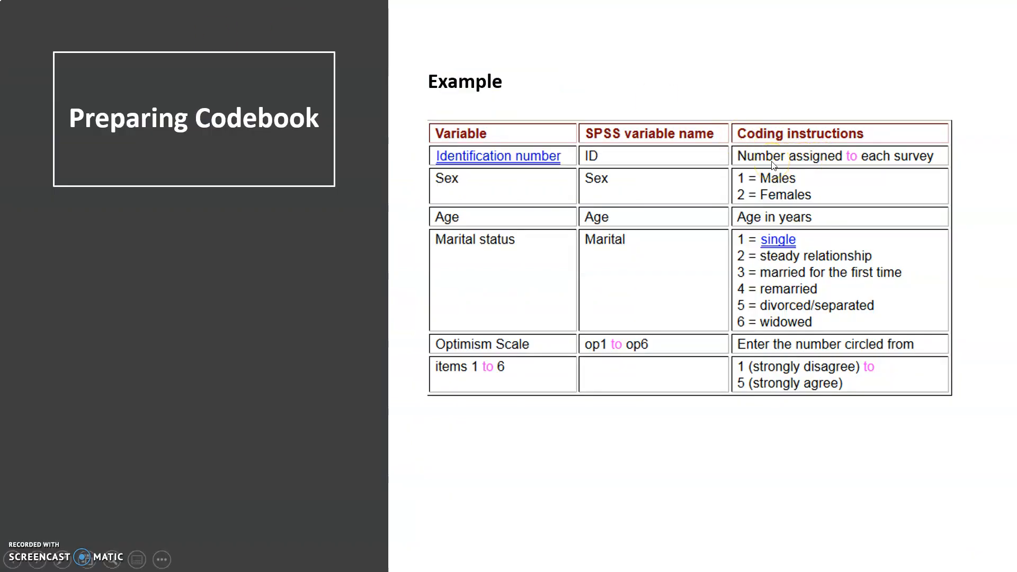
{"action": "key", "text": "alt+Tab"}
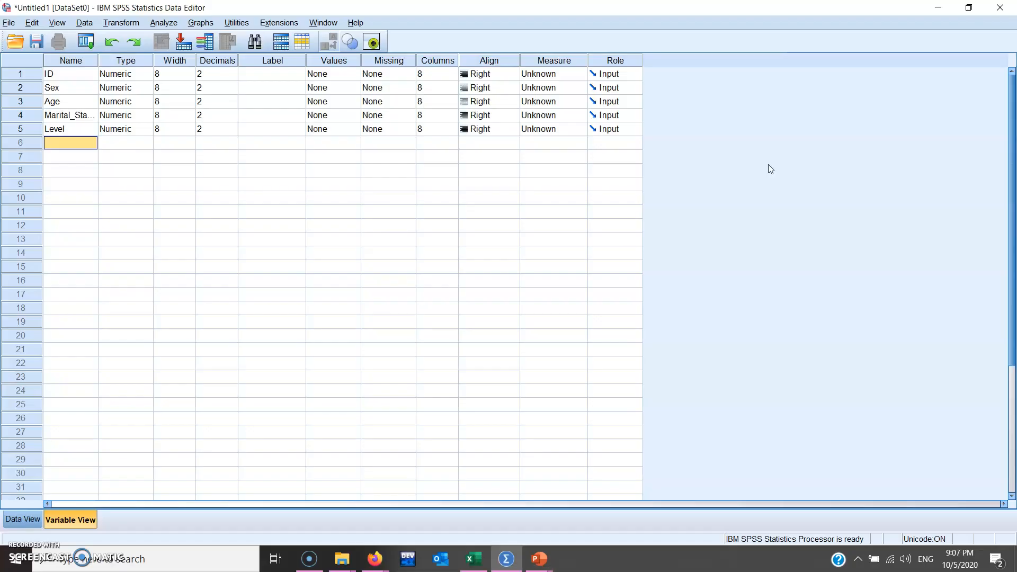
{"action": "left_click", "coordinate": [143, 77]}
{"action": "left_click", "coordinate": [146, 74]}
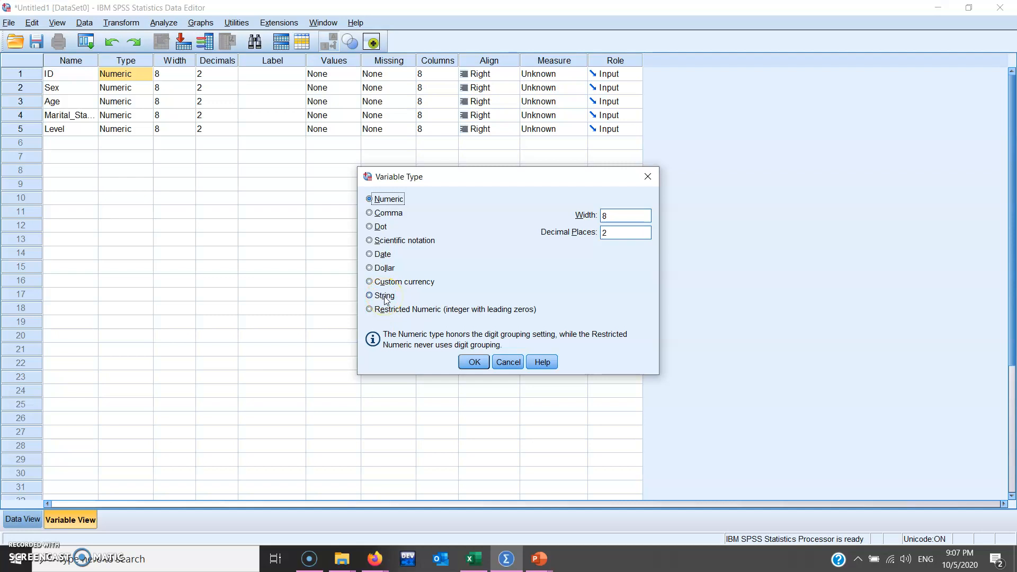
{"action": "left_click", "coordinate": [498, 365]}
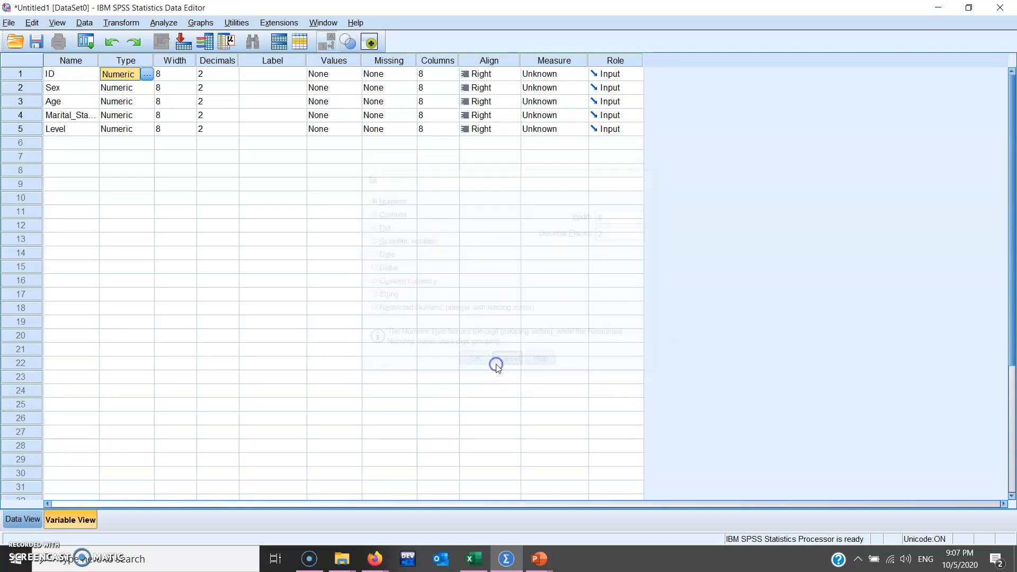
{"action": "left_click", "coordinate": [278, 174]}
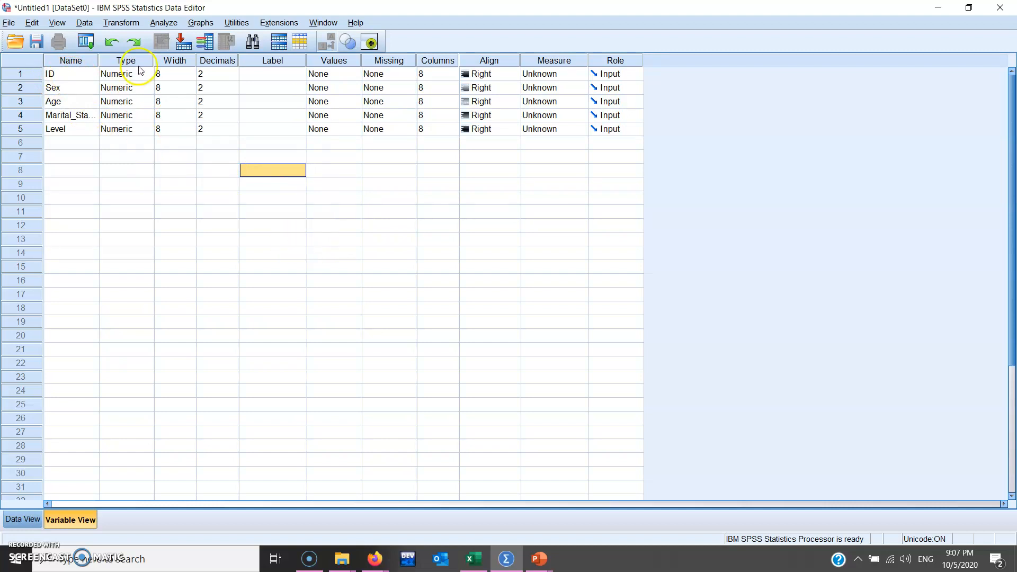
Step: Review the variable type settings of Sex, Age and Marital_Status in turn, leaving each one as it is
{"action": "left_click", "coordinate": [142, 86]}
{"action": "left_click", "coordinate": [148, 88]}
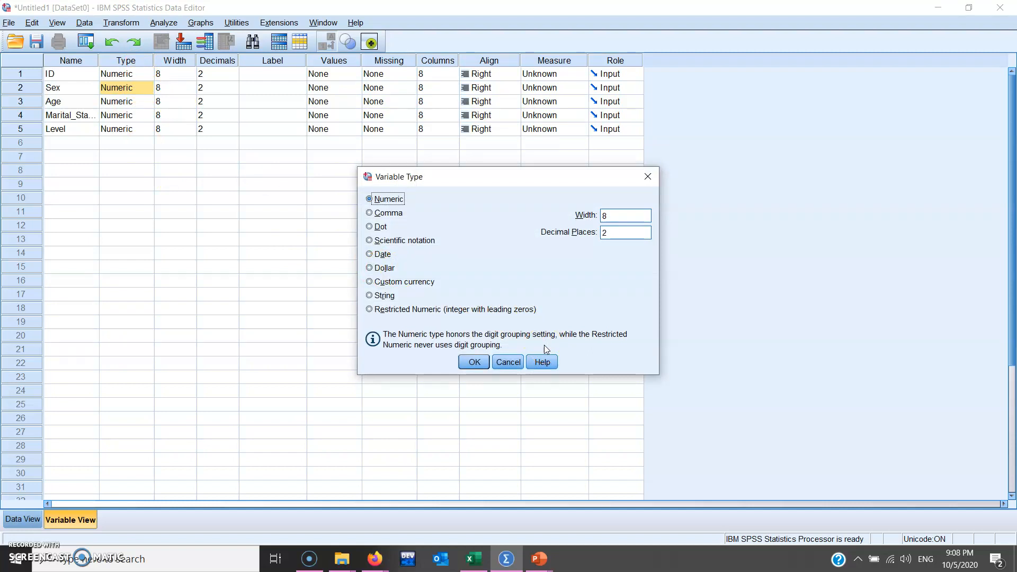
{"action": "left_click", "coordinate": [515, 362]}
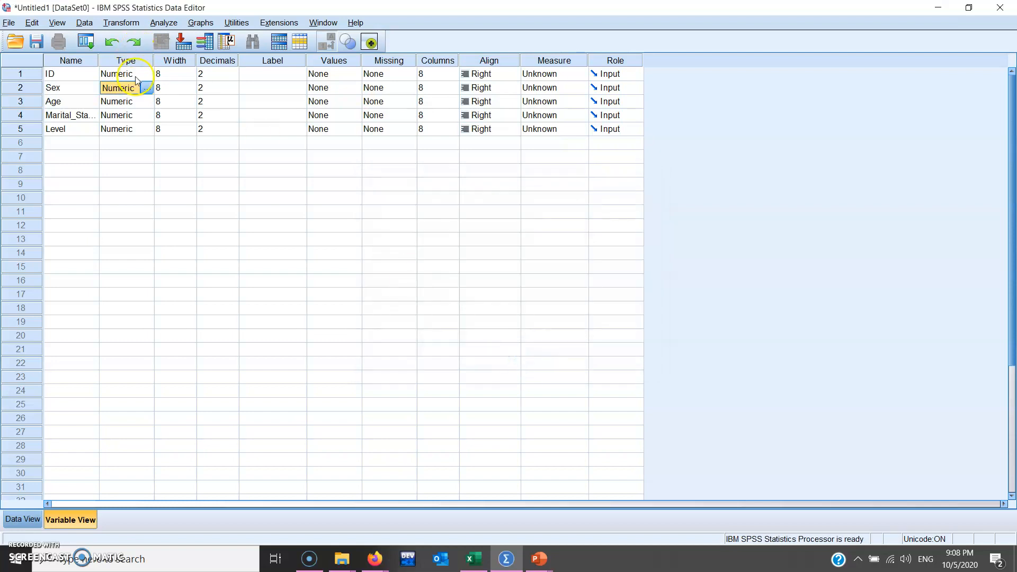
{"action": "left_click", "coordinate": [146, 102]}
{"action": "left_click", "coordinate": [147, 102]}
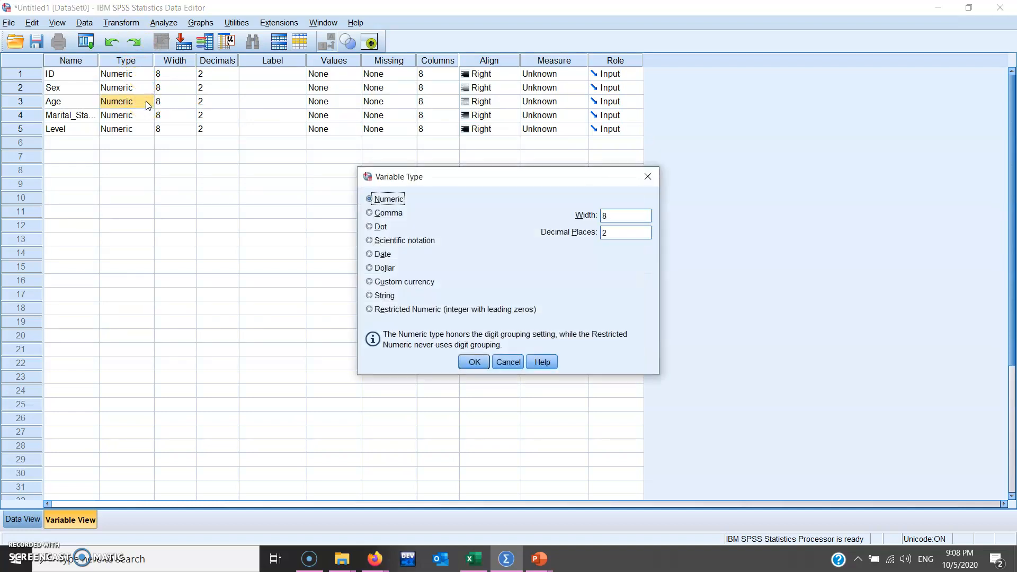
{"action": "left_click", "coordinate": [510, 364]}
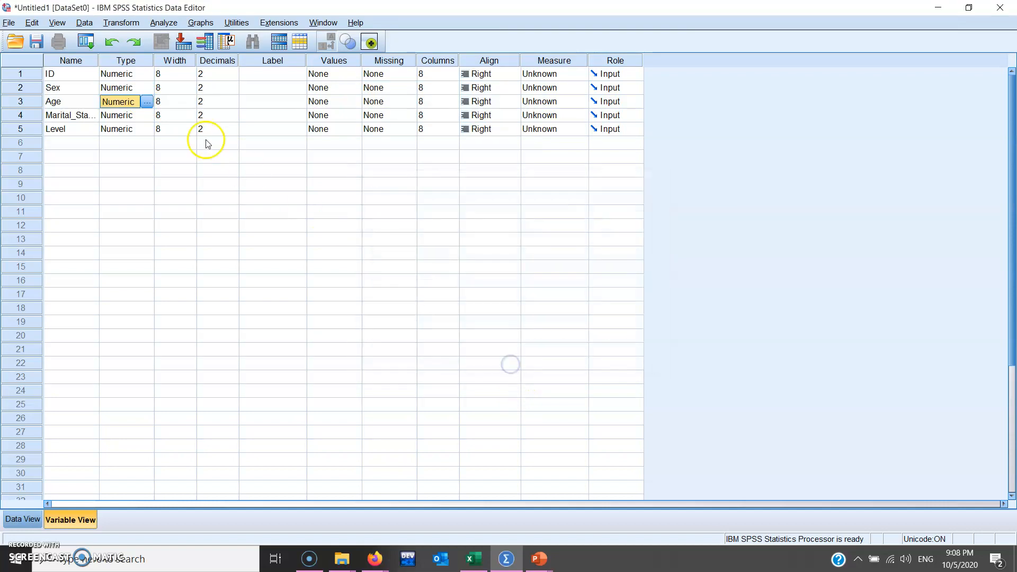
{"action": "left_click", "coordinate": [147, 116]}
{"action": "left_click", "coordinate": [147, 116]}
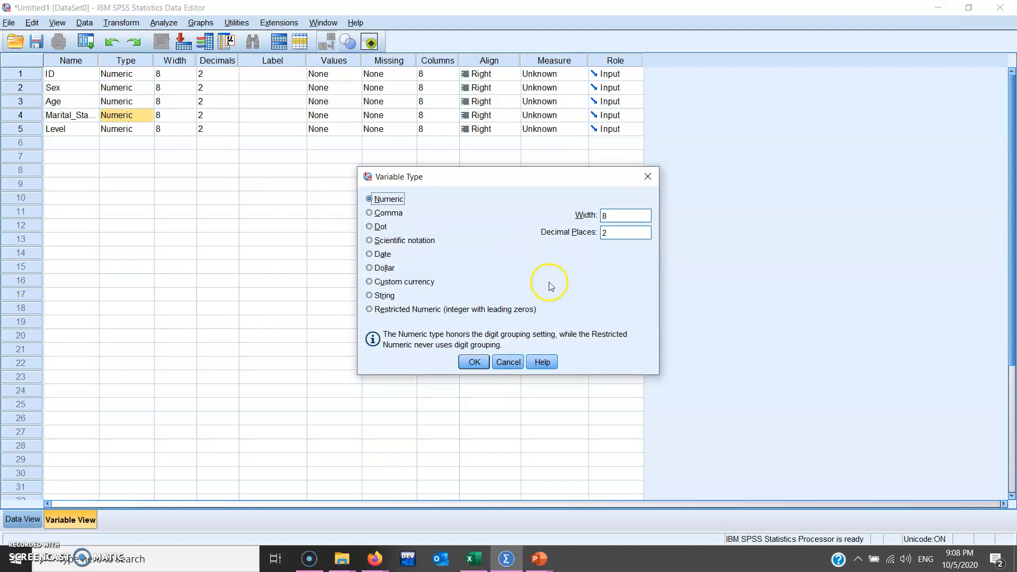
{"action": "left_click", "coordinate": [516, 362]}
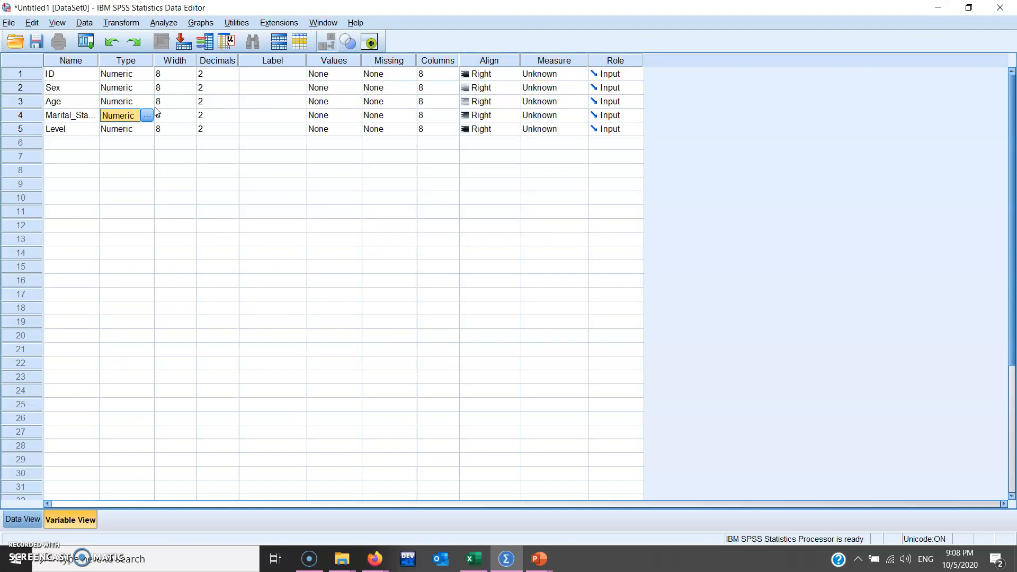
Step: Add a sixth variable called name below Level and set its type to String
{"action": "left_click", "coordinate": [143, 138]}
{"action": "left_click", "coordinate": [85, 143]}
{"action": "type", "text": "name"}
{"action": "key", "text": "Tab"}
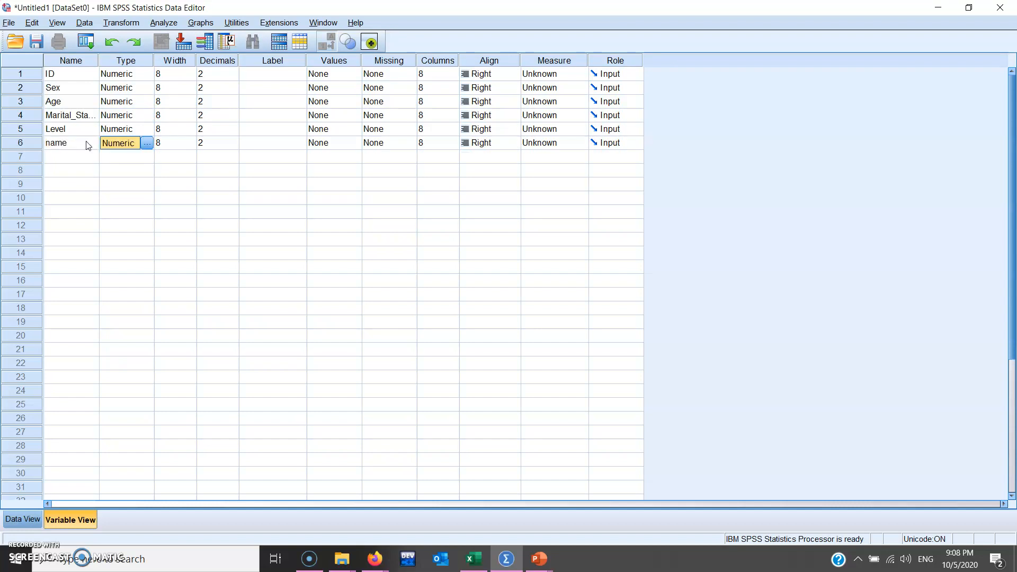
{"action": "left_click", "coordinate": [146, 143]}
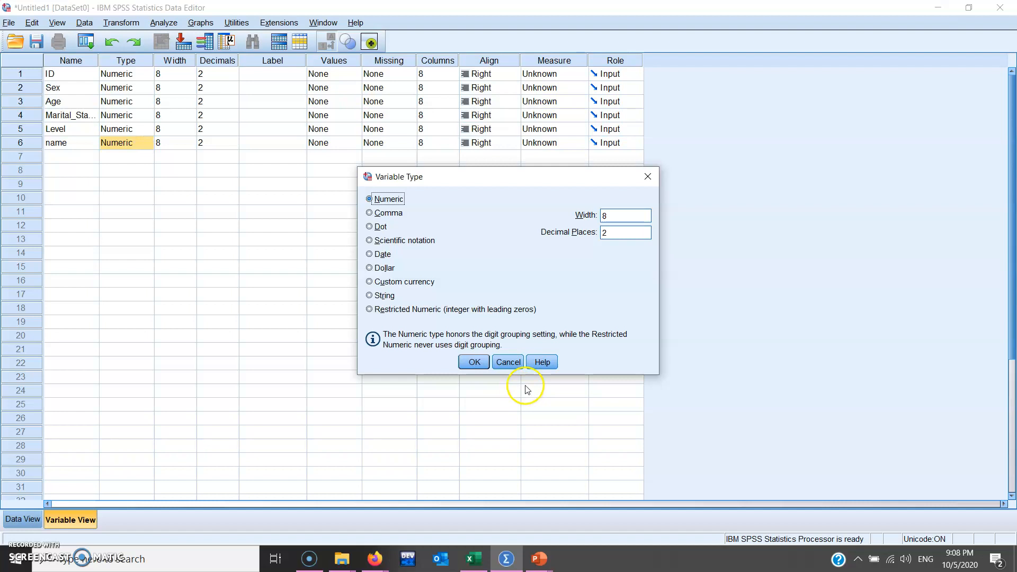
{"action": "left_click", "coordinate": [384, 296]}
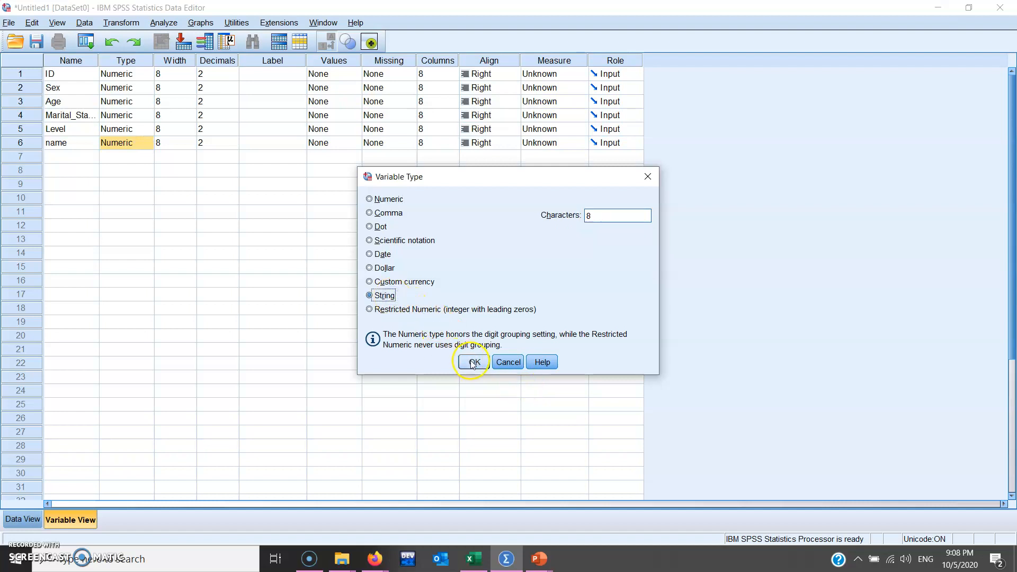
{"action": "left_click", "coordinate": [473, 362]}
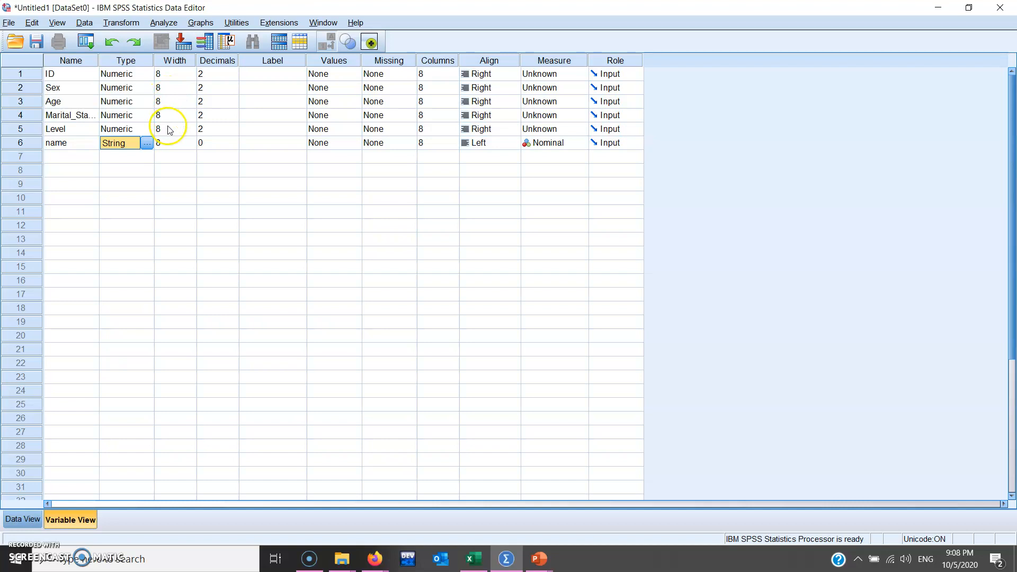
Step: Set the width of the name variable to 30 characters
{"action": "left_click", "coordinate": [169, 143]}
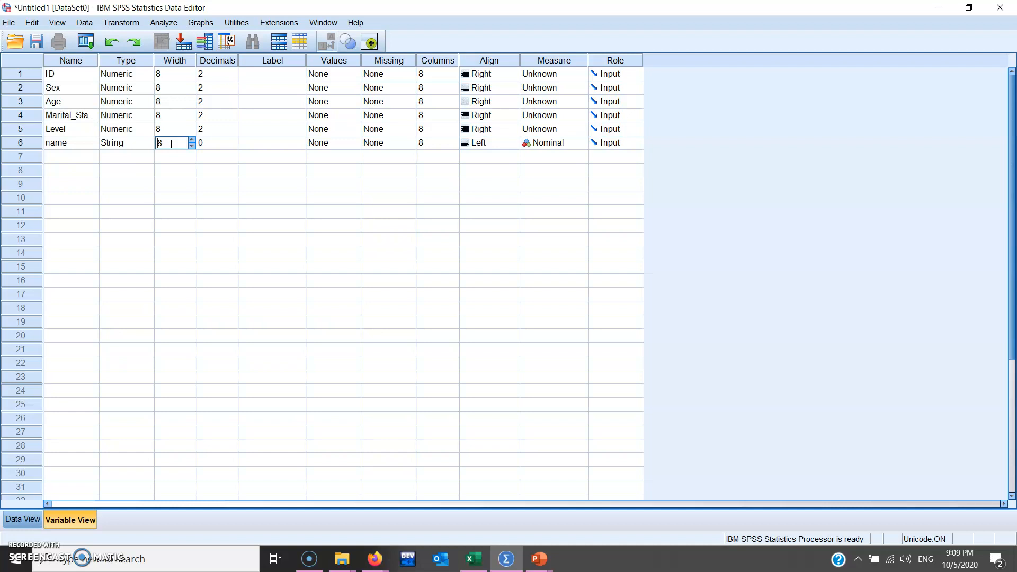
{"action": "left_click", "coordinate": [177, 143]}
{"action": "key", "text": "BackSpace"}
{"action": "type", "text": "30"}
{"action": "key", "text": "Tab"}
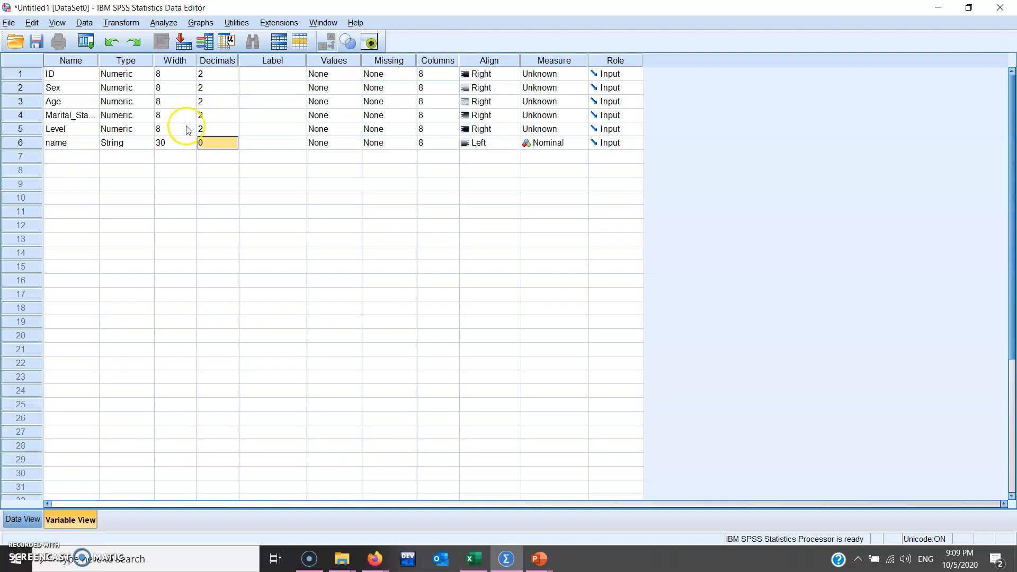
Step: Set the decimals of the ID and Sex variables to 0
{"action": "left_click", "coordinate": [246, 181]}
{"action": "left_click", "coordinate": [207, 75]}
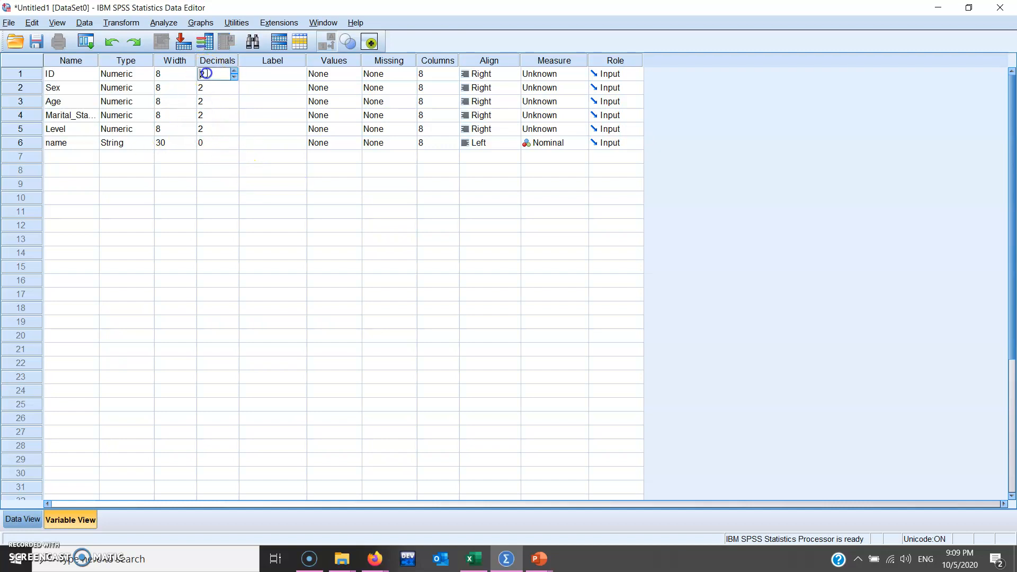
{"action": "left_click", "coordinate": [234, 78]}
{"action": "left_click", "coordinate": [234, 77]}
{"action": "left_click", "coordinate": [231, 88]}
{"action": "left_click_drag", "start_coordinate": [211, 88], "coordinate": [140, 94]}
{"action": "type", "text": "0"}
{"action": "key", "text": "Tab"}
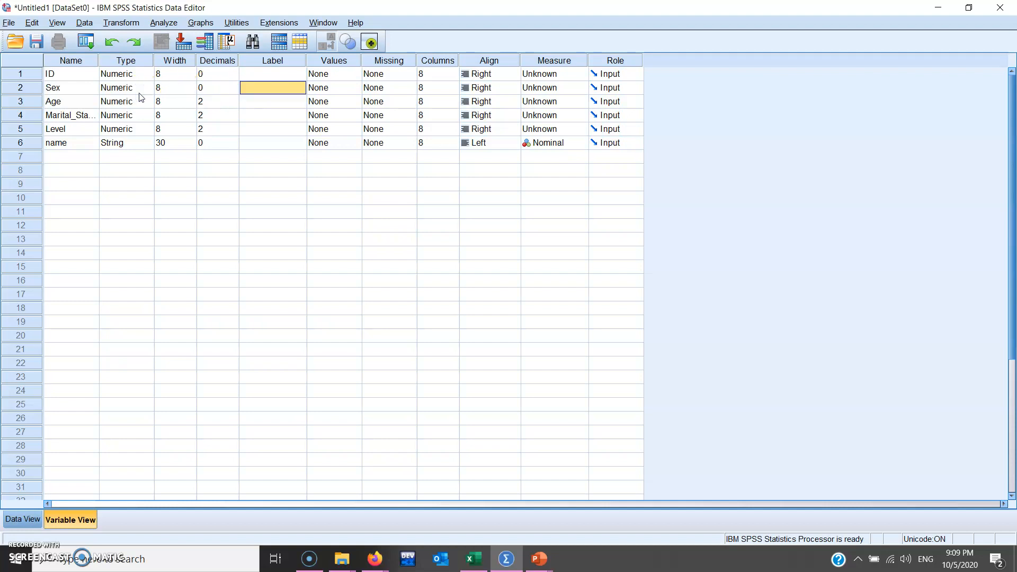
Step: Set the decimals of the Age and Marital_Status variables to 0
{"action": "left_click", "coordinate": [210, 104]}
{"action": "double_click", "coordinate": [212, 103]}
{"action": "type", "text": "0"}
{"action": "key", "text": "Tab"}
{"action": "left_click", "coordinate": [214, 117]}
{"action": "type", "text": "0"}
{"action": "key", "text": "Tab"}
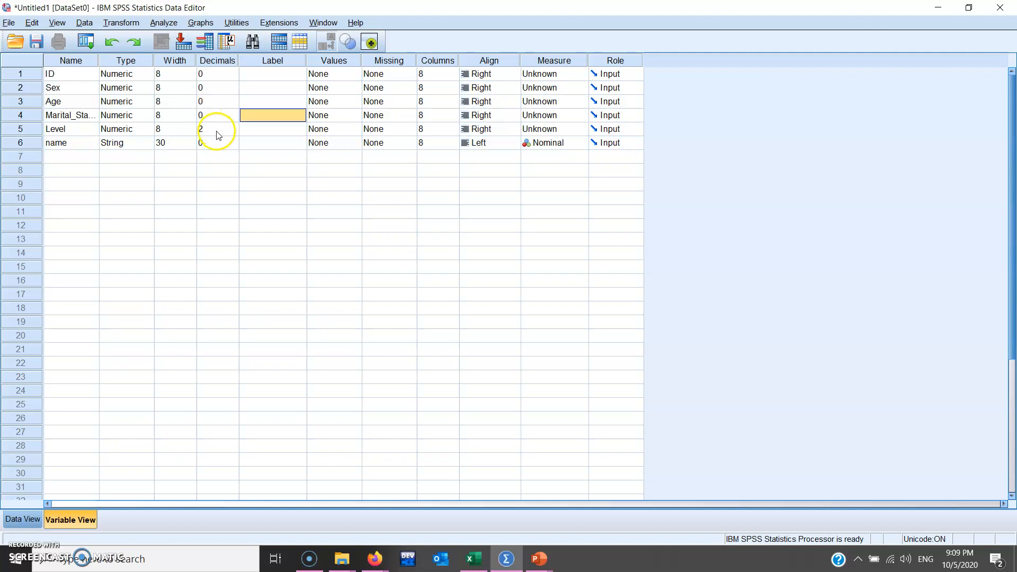
Step: Set the decimals of the Level variable to 0
{"action": "left_click", "coordinate": [217, 129]}
{"action": "type", "text": "0"}
{"action": "key", "text": "Tab"}
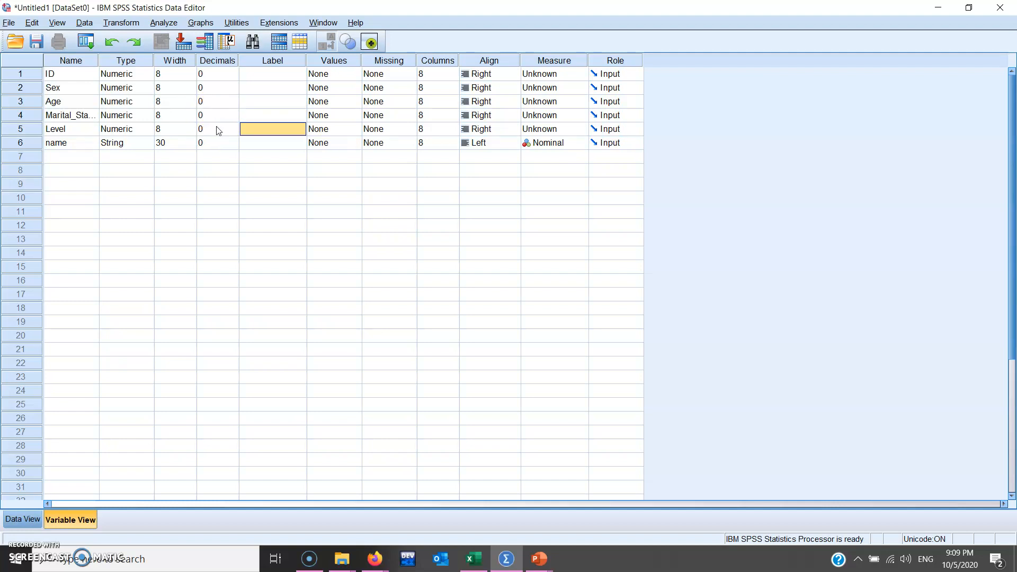
Step: Open the value labels of the Sex variable and add the label female for value 1
{"action": "left_click", "coordinate": [275, 75]}
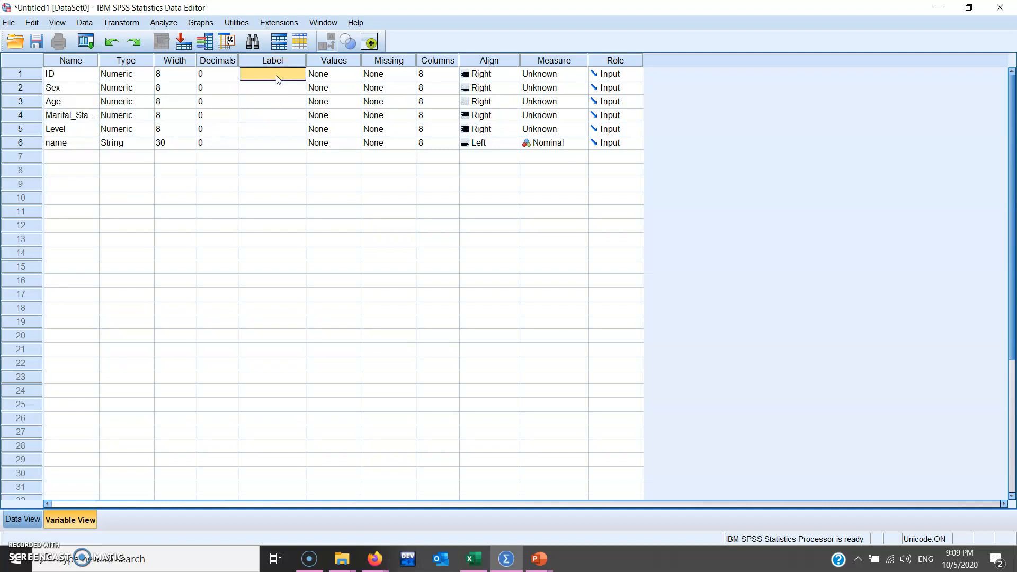
{"action": "left_click", "coordinate": [337, 75]}
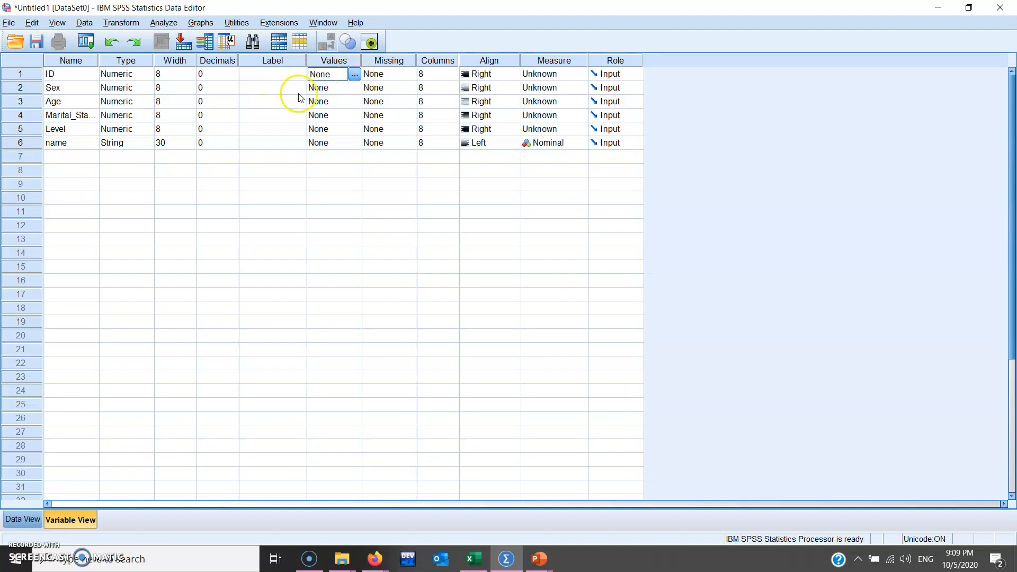
{"action": "left_click", "coordinate": [322, 88]}
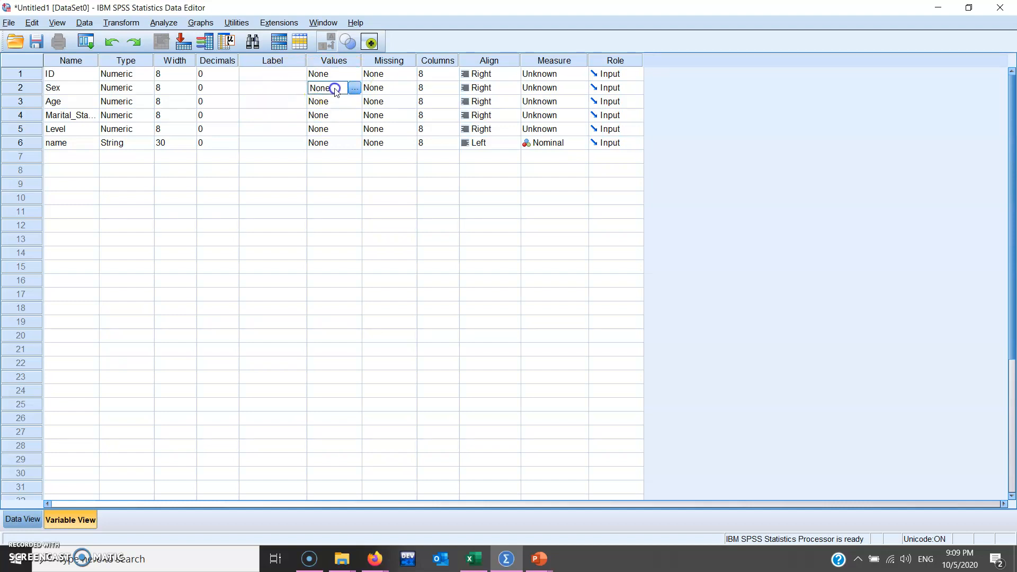
{"action": "left_click", "coordinate": [355, 89]}
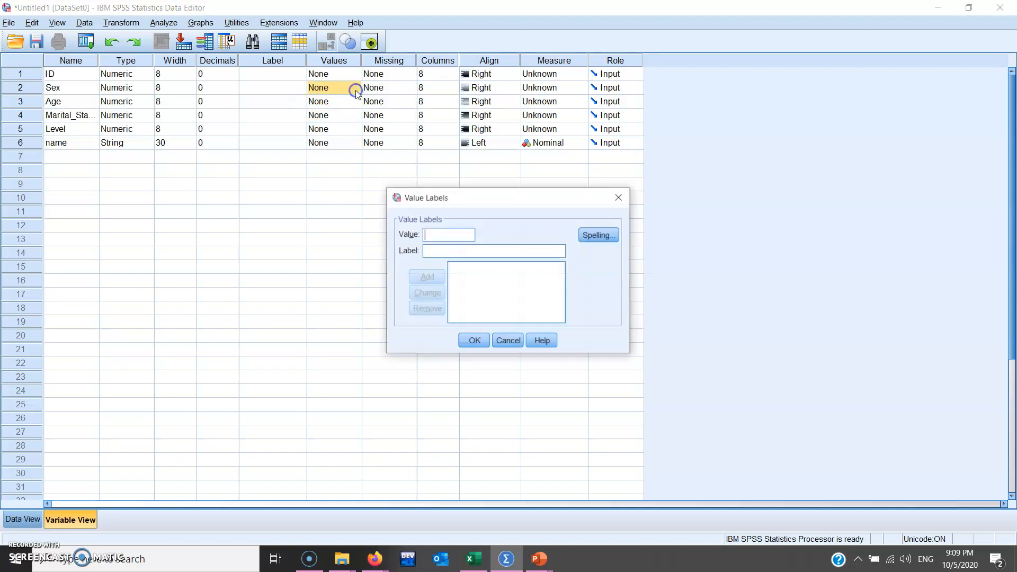
{"action": "left_click", "coordinate": [442, 249]}
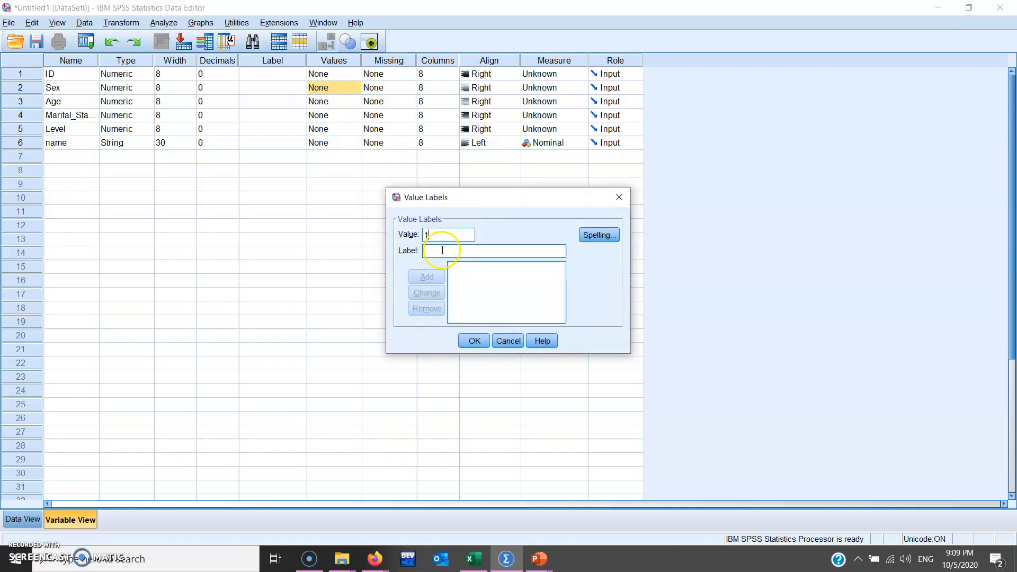
{"action": "type", "text": "female"}
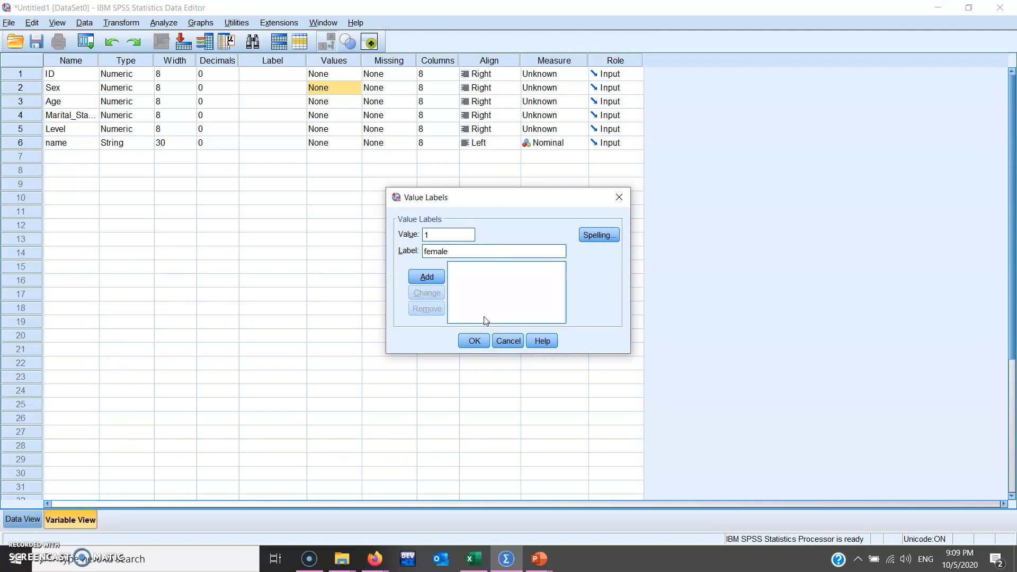
{"action": "left_click", "coordinate": [429, 276]}
Step: Add the label male for value 2 of the Sex variable and apply its value labels
{"action": "left_click", "coordinate": [433, 234]}
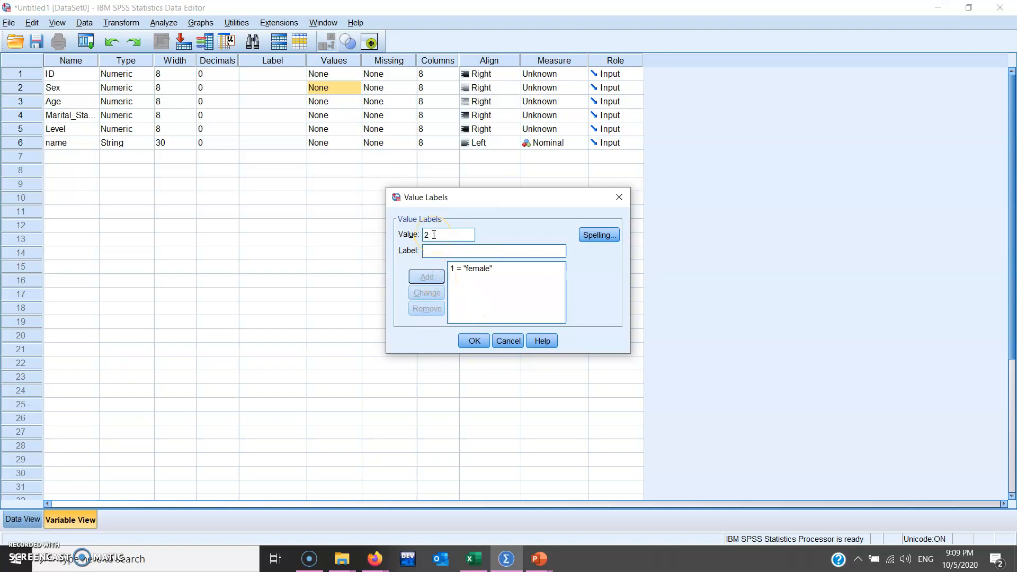
{"action": "left_click", "coordinate": [436, 253]}
{"action": "type", "text": "male"}
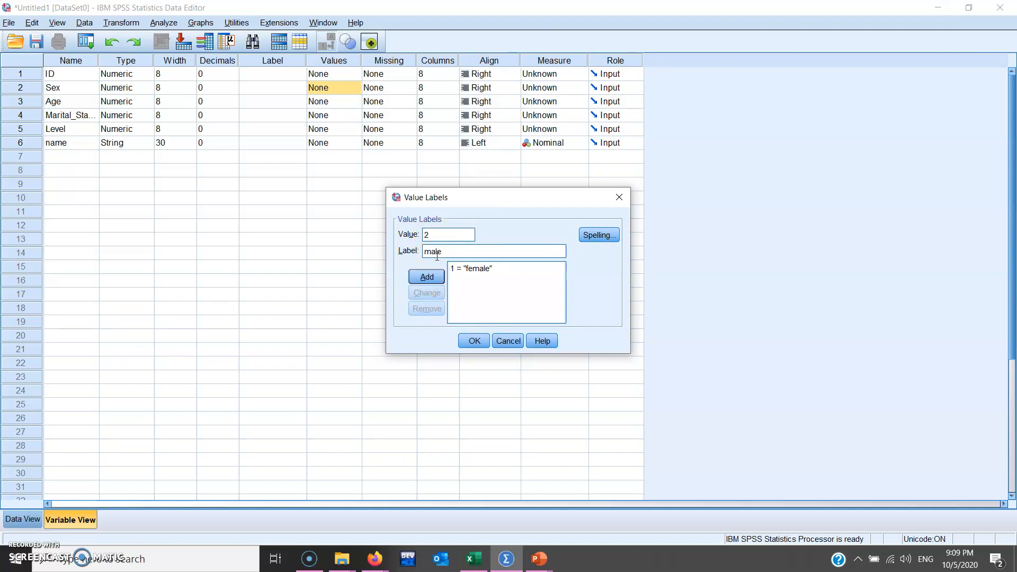
{"action": "left_click", "coordinate": [437, 275]}
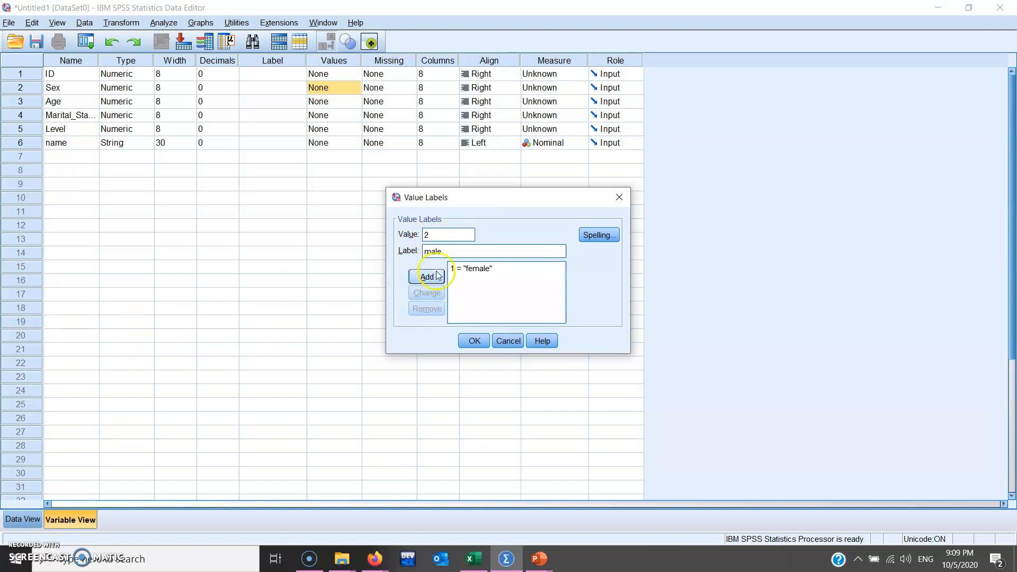
{"action": "left_click", "coordinate": [470, 344]}
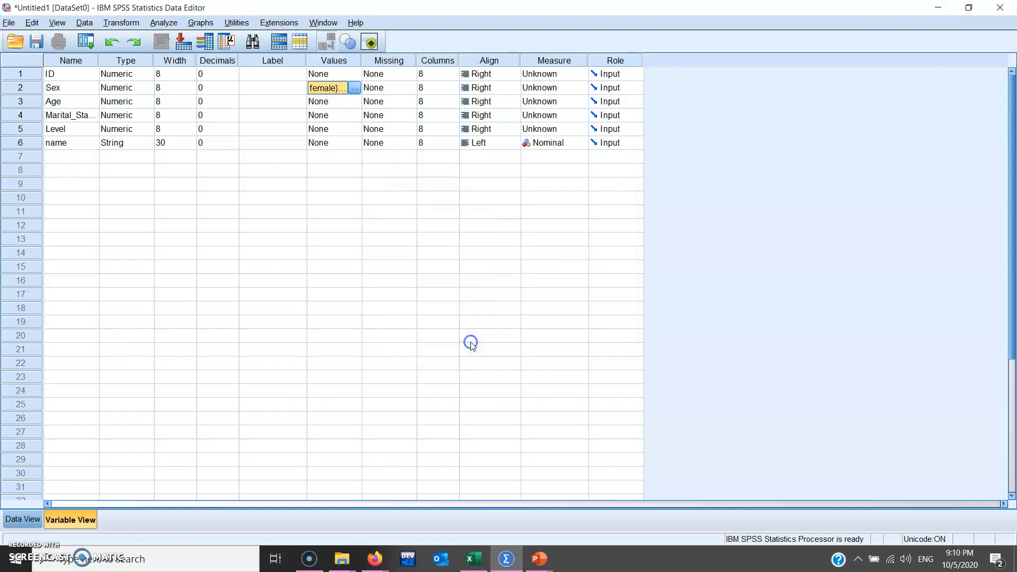
{"action": "left_click", "coordinate": [345, 103]}
{"action": "left_click", "coordinate": [353, 102]}
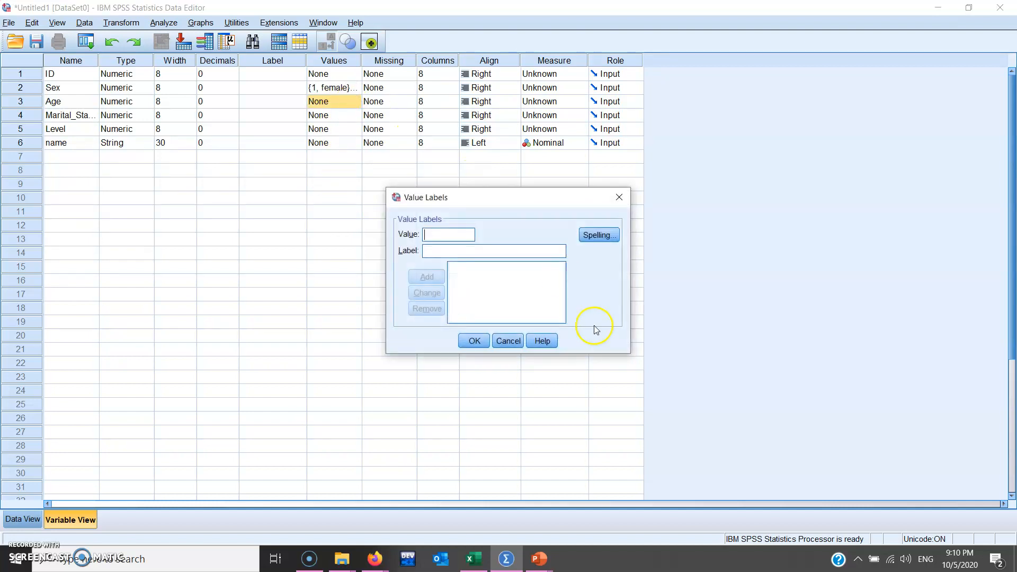
{"action": "left_click", "coordinate": [521, 341]}
Step: Open the Marital_Status value labels, consult the codebook slide for the codes, and add the label single for value 1
{"action": "left_click", "coordinate": [343, 115]}
{"action": "left_click", "coordinate": [349, 116]}
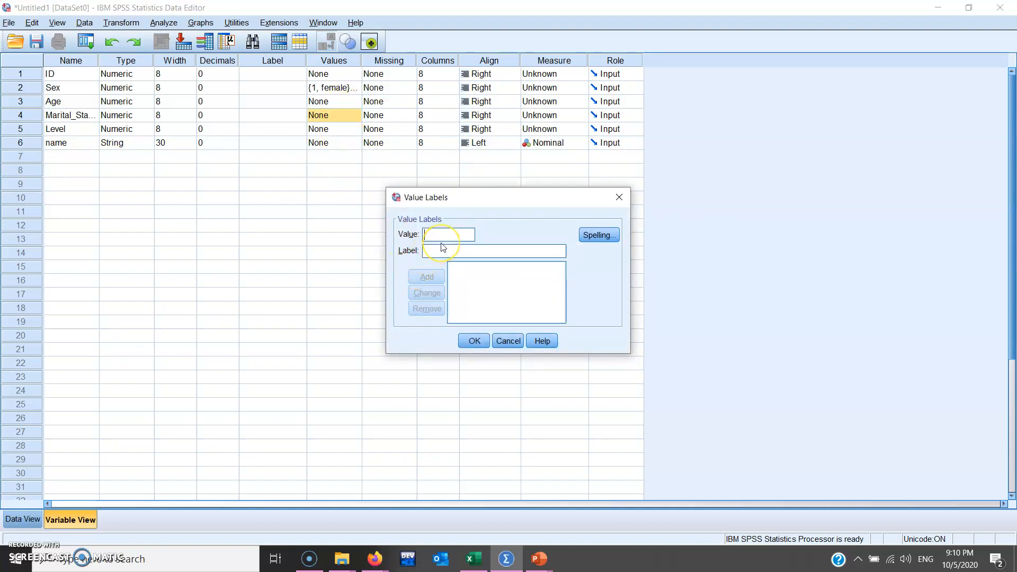
{"action": "key", "text": "alt+Tab"}
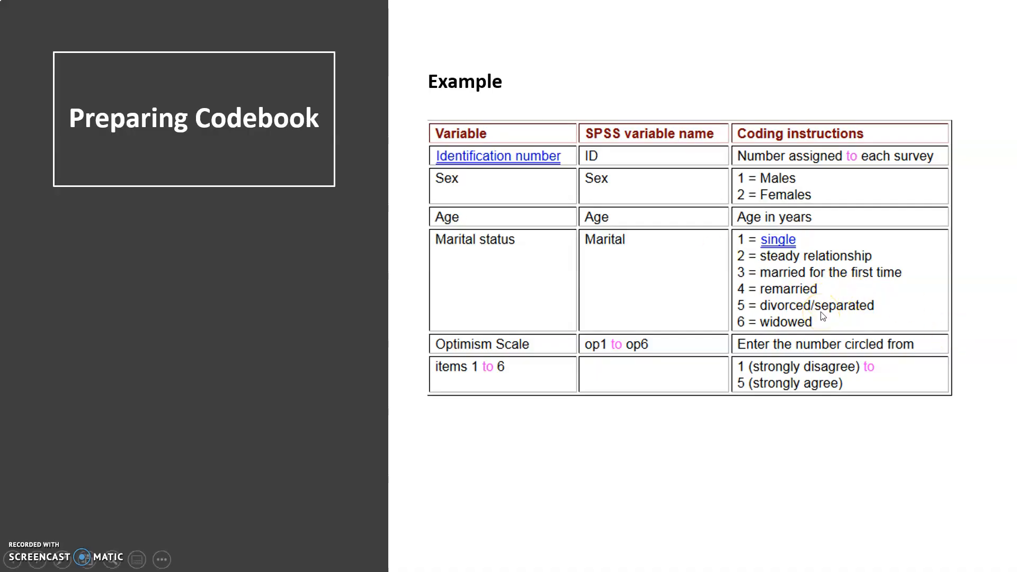
{"action": "key", "text": "alt+Tab"}
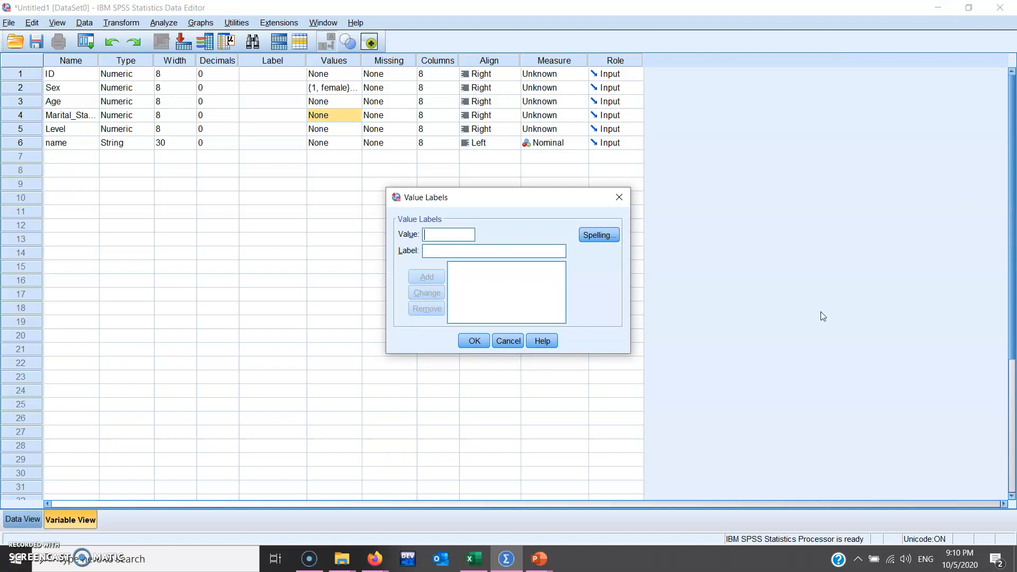
{"action": "left_click", "coordinate": [503, 253]}
{"action": "type", "text": "single"}
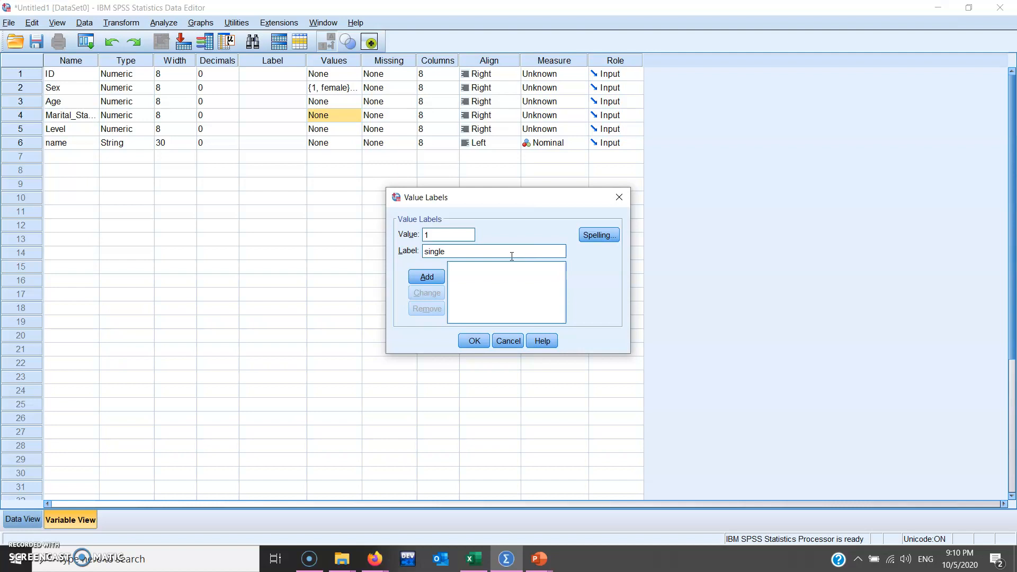
{"action": "left_click", "coordinate": [435, 276]}
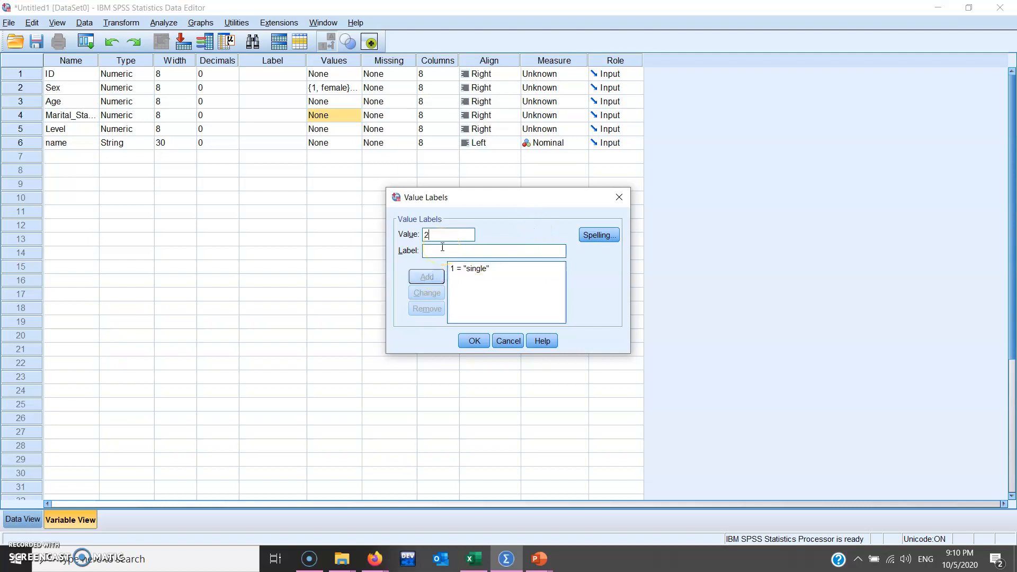
Step: Add the Marital_Status value labels 2 = "steady relationship" and 3 = "married for 1st time"
{"action": "left_click", "coordinate": [442, 247]}
{"action": "type", "text": "stead"}
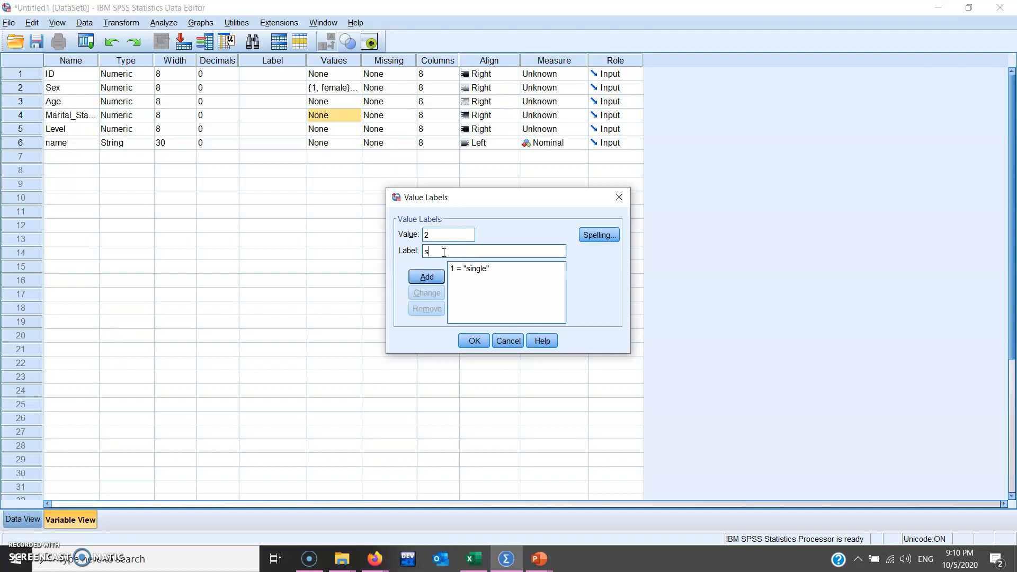
{"action": "type", "text": "y relationship"}
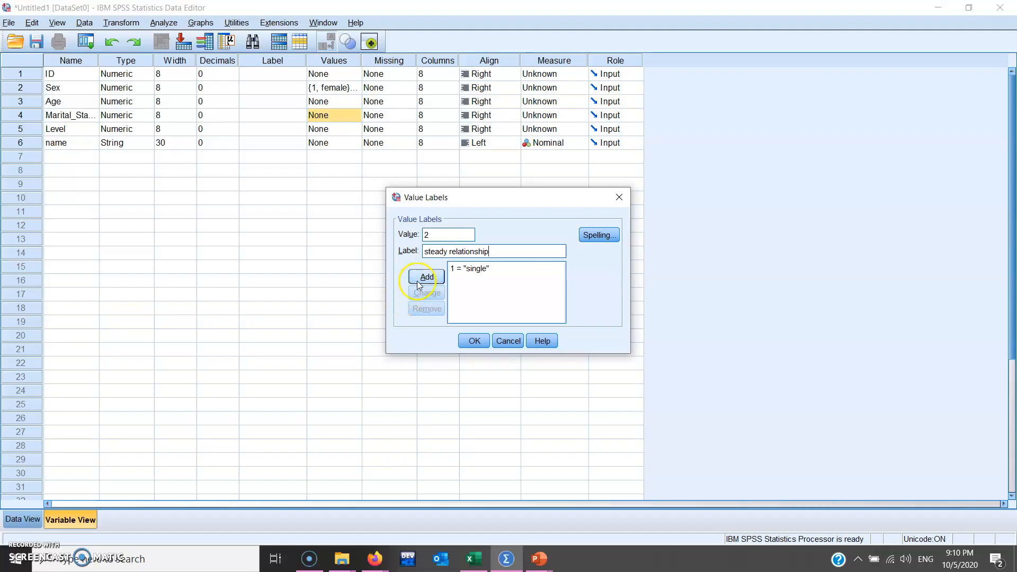
{"action": "left_click", "coordinate": [423, 277]}
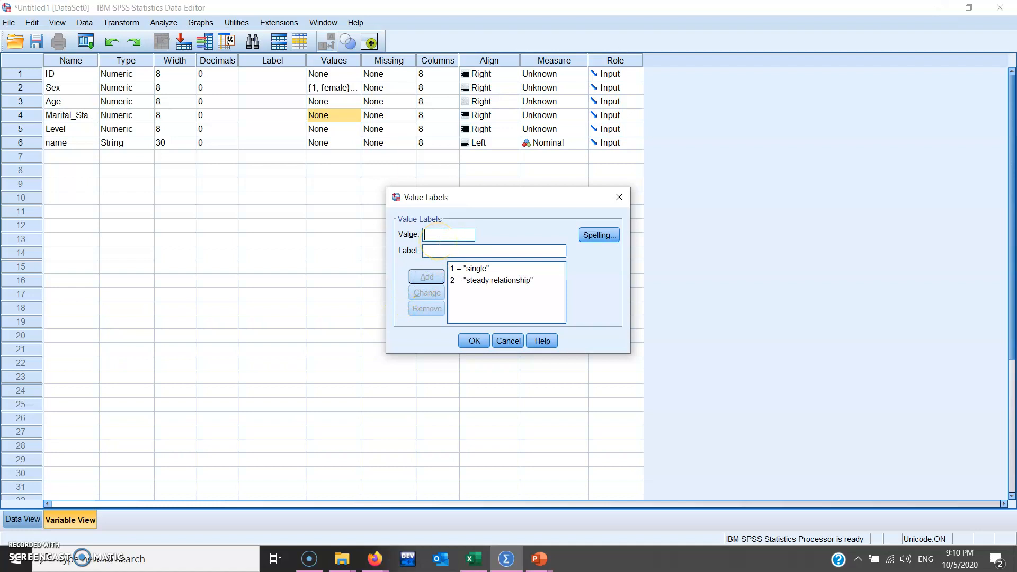
{"action": "left_click", "coordinate": [438, 250]}
{"action": "type", "text": "marri"}
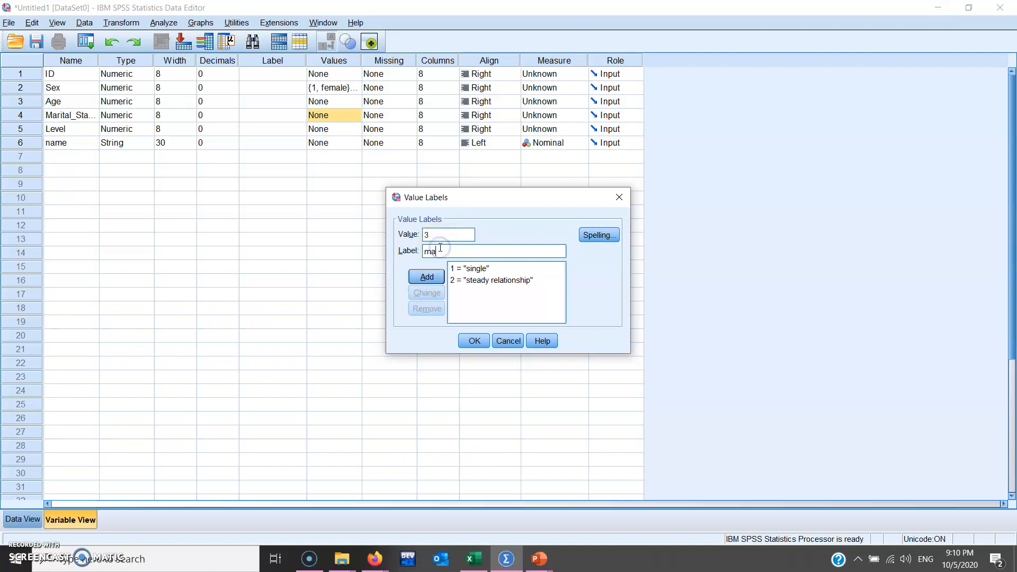
{"action": "type", "text": "ed for 1st time"}
{"action": "left_click", "coordinate": [427, 277]}
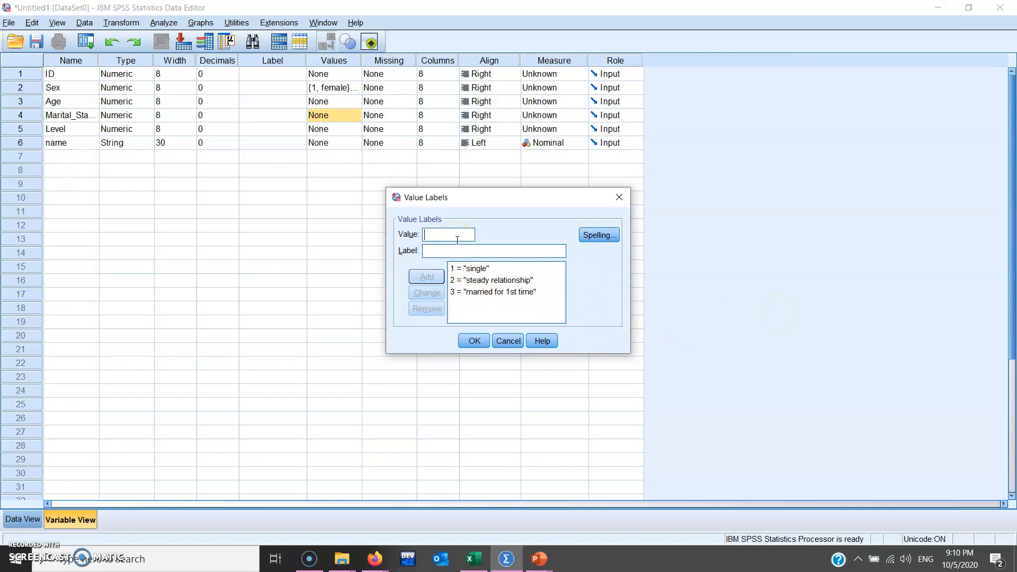
Step: Add the Marital_Status value labels 4 = "re-married" and 5 = "divorced/sperated"
{"action": "type", "text": "4"}
{"action": "left_click", "coordinate": [440, 251]}
{"action": "type", "text": "re-married"}
{"action": "left_click", "coordinate": [426, 277]}
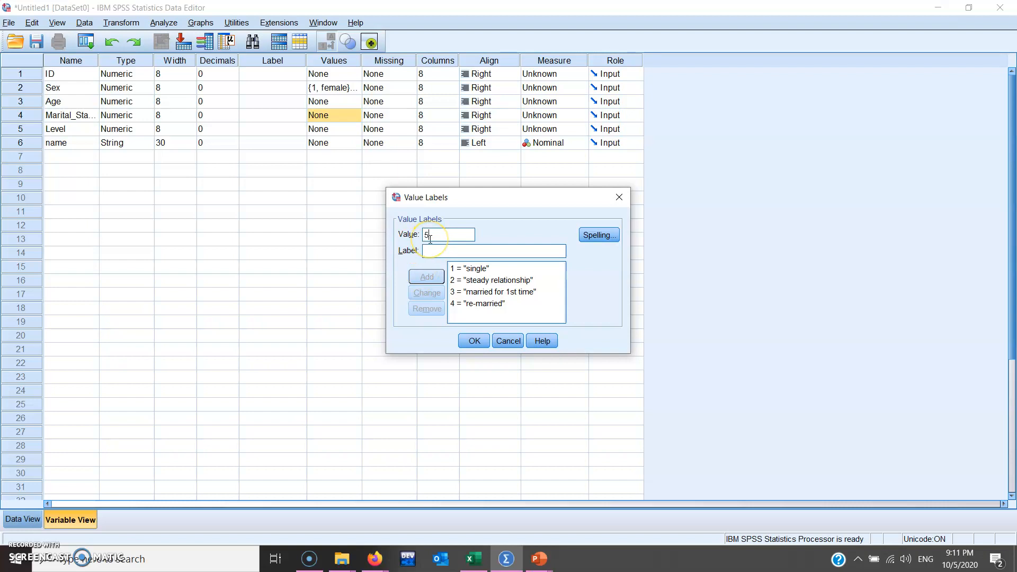
{"action": "left_click", "coordinate": [431, 251]}
{"action": "type", "text": "divorced"}
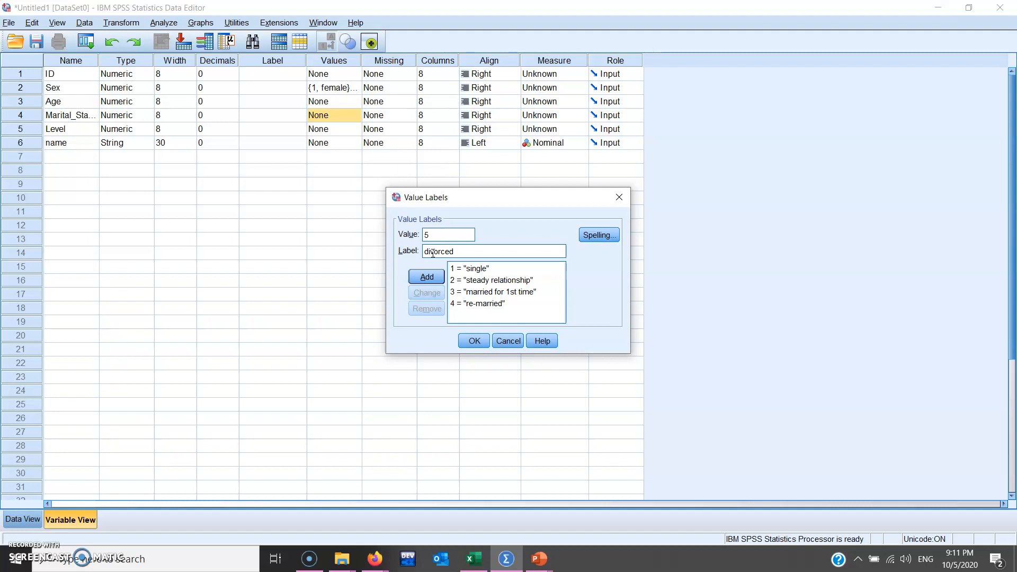
{"action": "type", "text": "/sperated"}
{"action": "left_click", "coordinate": [427, 276]}
Step: Check the codebook slide for the last marital status code, add 6 = "widowed" and apply the Marital_Status value labels
{"action": "key", "text": "alt+Tab"}
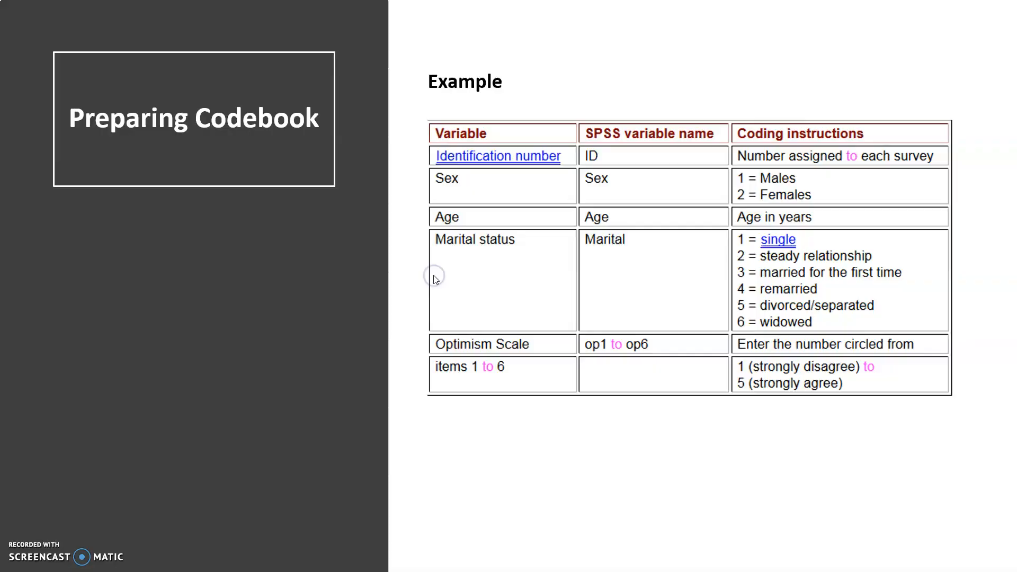
{"action": "key", "text": "alt+Tab"}
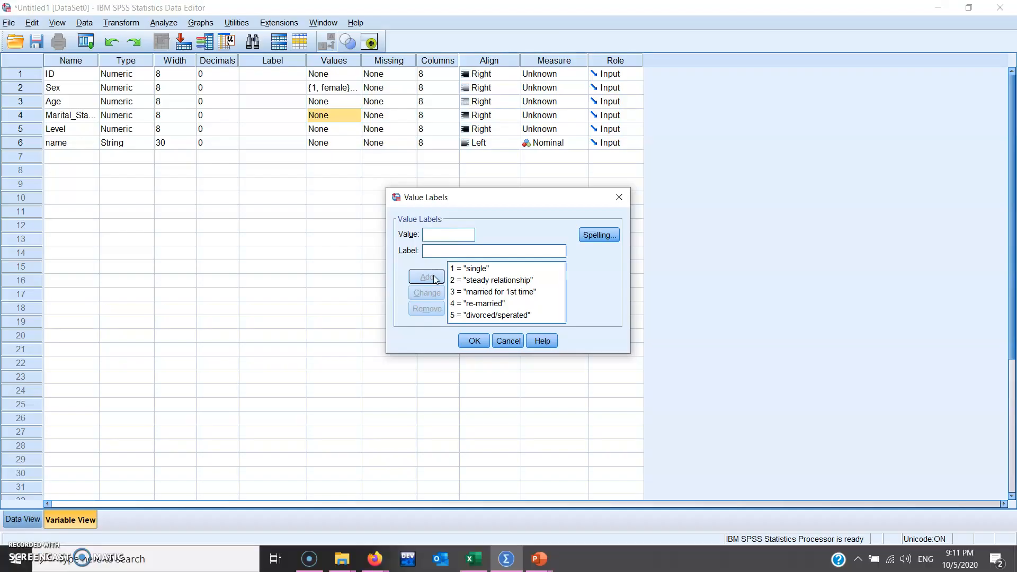
{"action": "type", "text": "6"}
{"action": "left_click", "coordinate": [447, 251]}
{"action": "type", "text": "widow"}
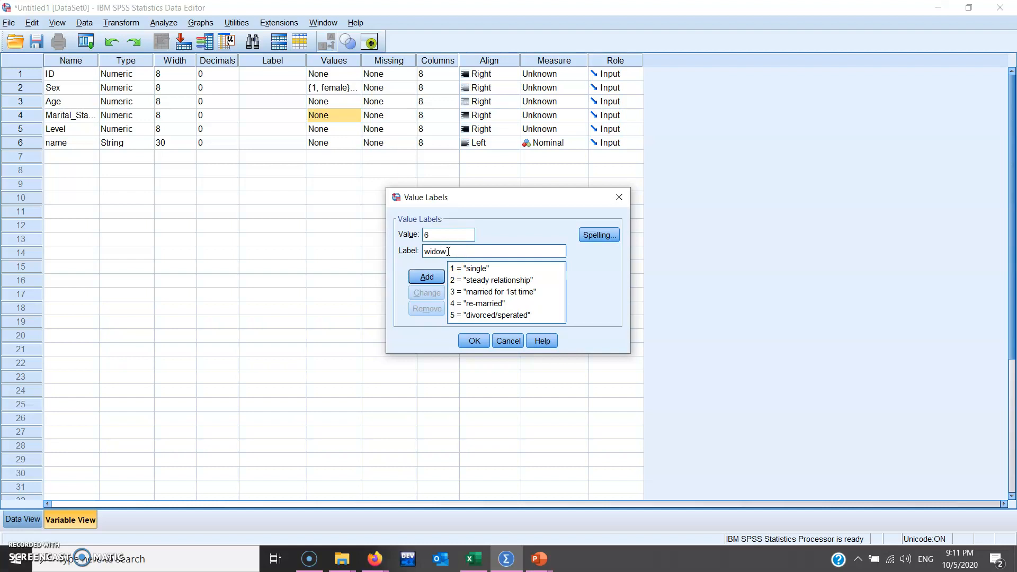
{"action": "type", "text": "ed"}
{"action": "left_click", "coordinate": [424, 276]}
{"action": "left_click", "coordinate": [474, 342]}
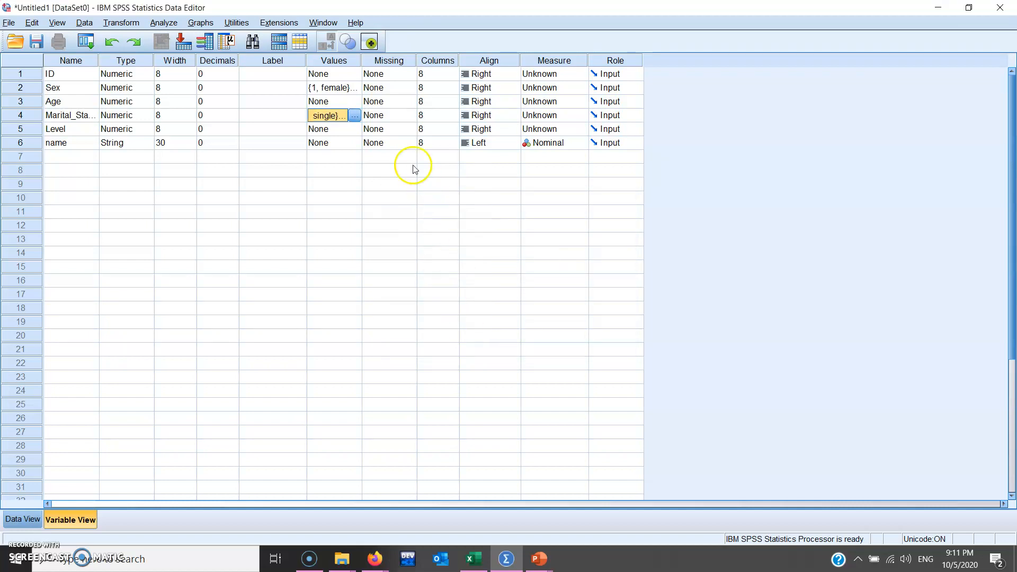
Step: Open the value labels of the Level variable and add the label "strongly disagree" for value 1
{"action": "left_click", "coordinate": [350, 134]}
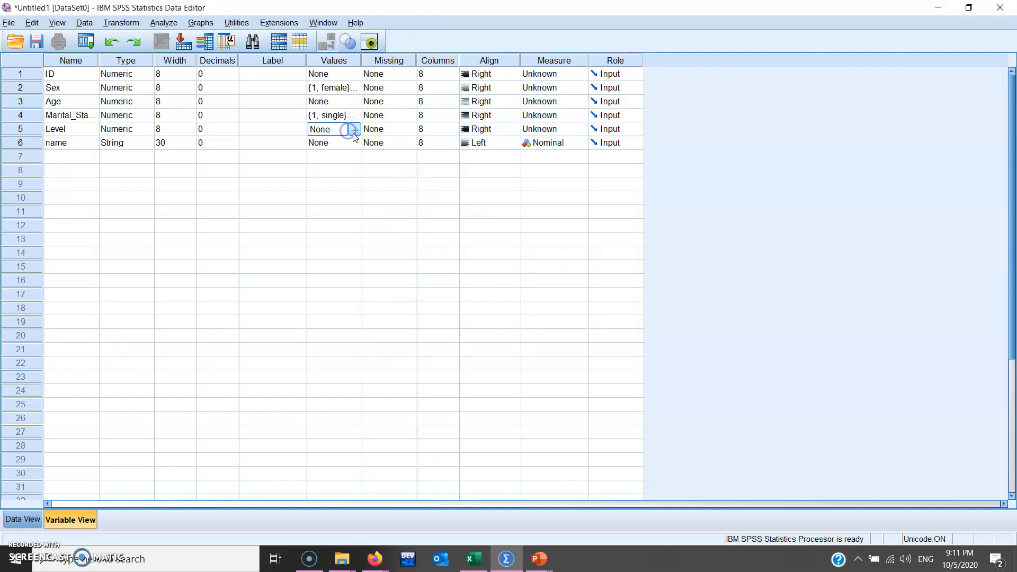
{"action": "left_click", "coordinate": [352, 131]}
{"action": "type", "text": "1"}
{"action": "left_click", "coordinate": [438, 251]}
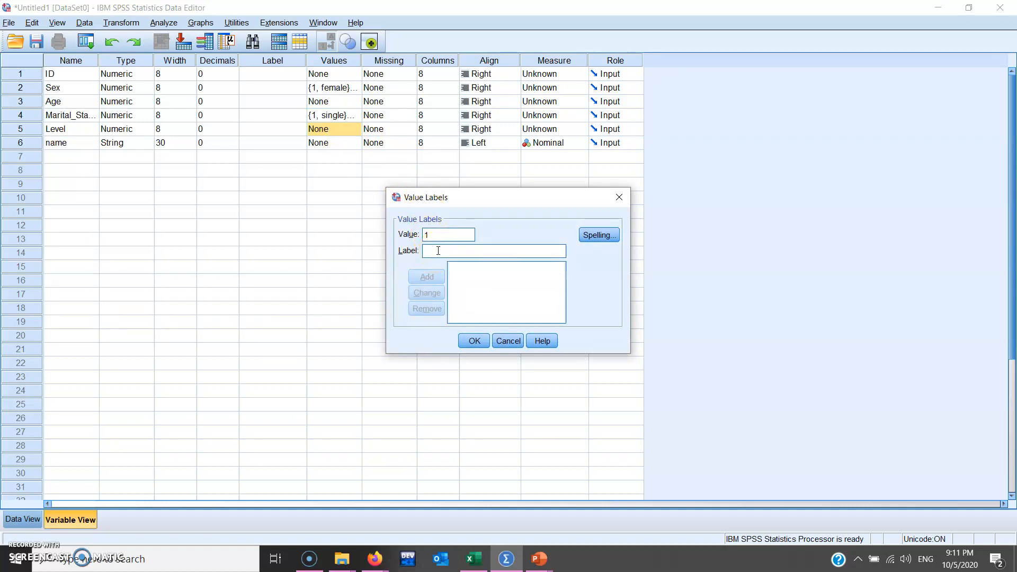
{"action": "type", "text": "s"}
{"action": "type", "text": "to"}
{"action": "type", "text": "rag"}
{"action": "key", "text": "BackSpace"}
{"action": "key", "text": "BackSpace"}
{"action": "key", "text": "BackSpace"}
{"action": "key", "text": "BackSpace"}
{"action": "type", "text": "rongly dis"}
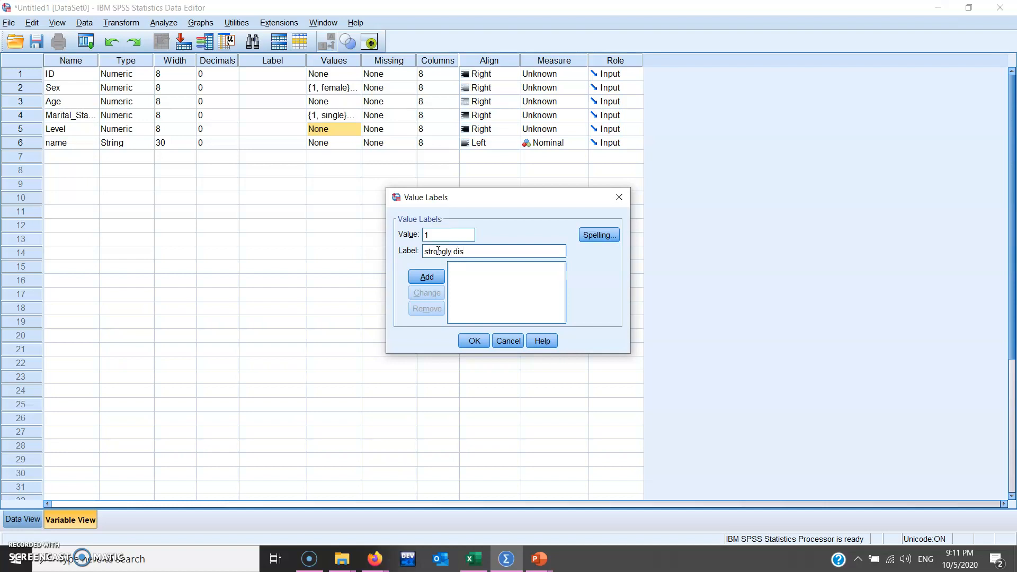
{"action": "type", "text": "agree"}
{"action": "left_click", "coordinate": [426, 277]}
Step: Add the label "disagree" for value 2 of the Level variable
{"action": "left_click", "coordinate": [445, 241]}
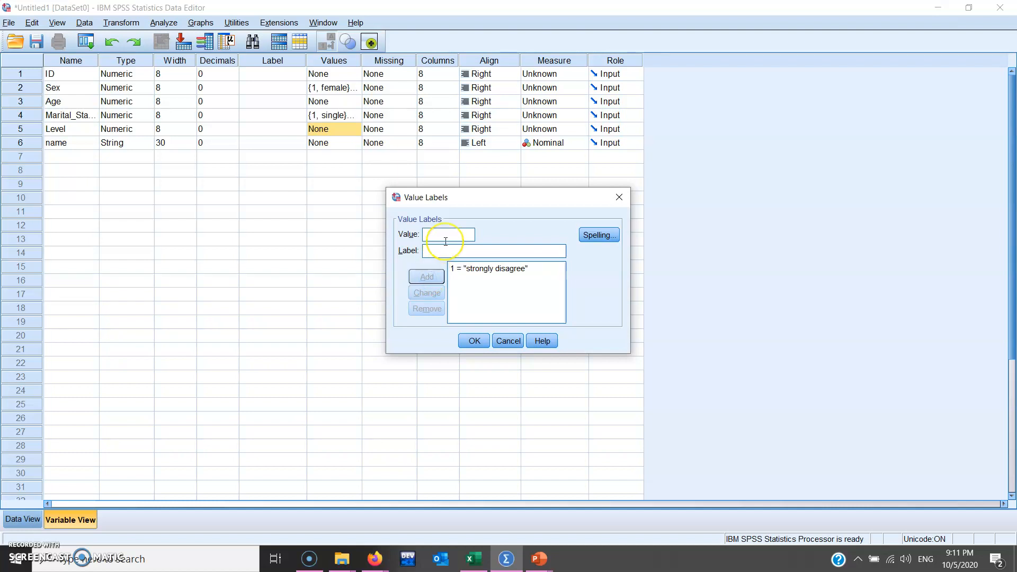
{"action": "type", "text": "2"}
{"action": "left_click", "coordinate": [445, 252]}
{"action": "type", "text": "disagree"}
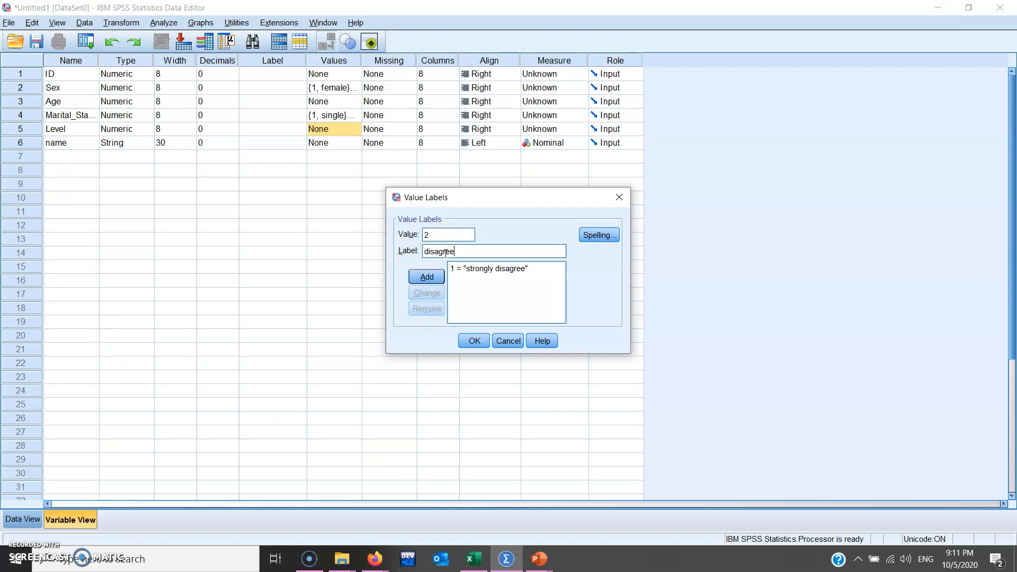
{"action": "left_click", "coordinate": [426, 277]}
Step: Add the label "neither yes or no" for value 3 of the Level variable
{"action": "left_click", "coordinate": [449, 236]}
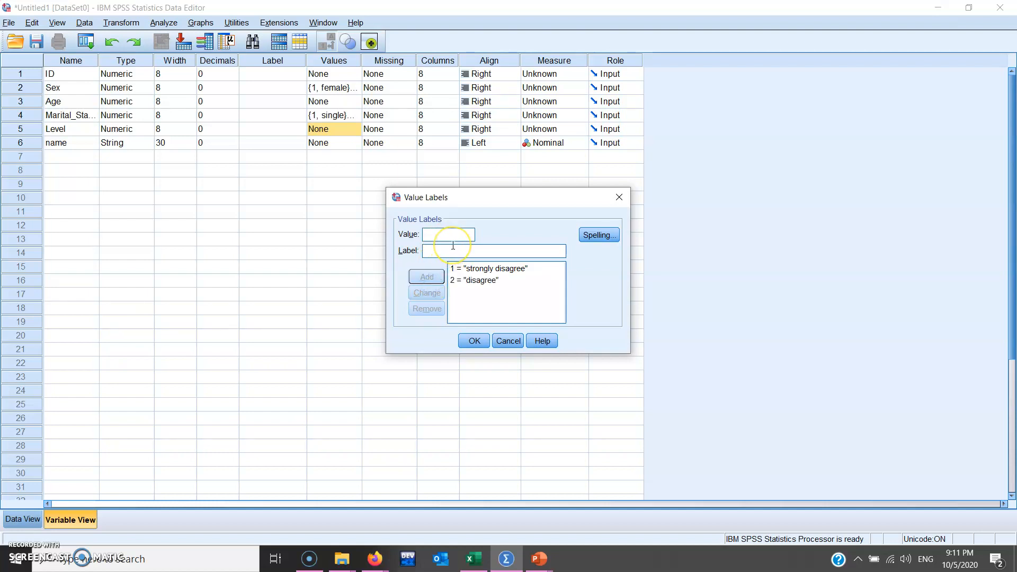
{"action": "type", "text": "neither ye"}
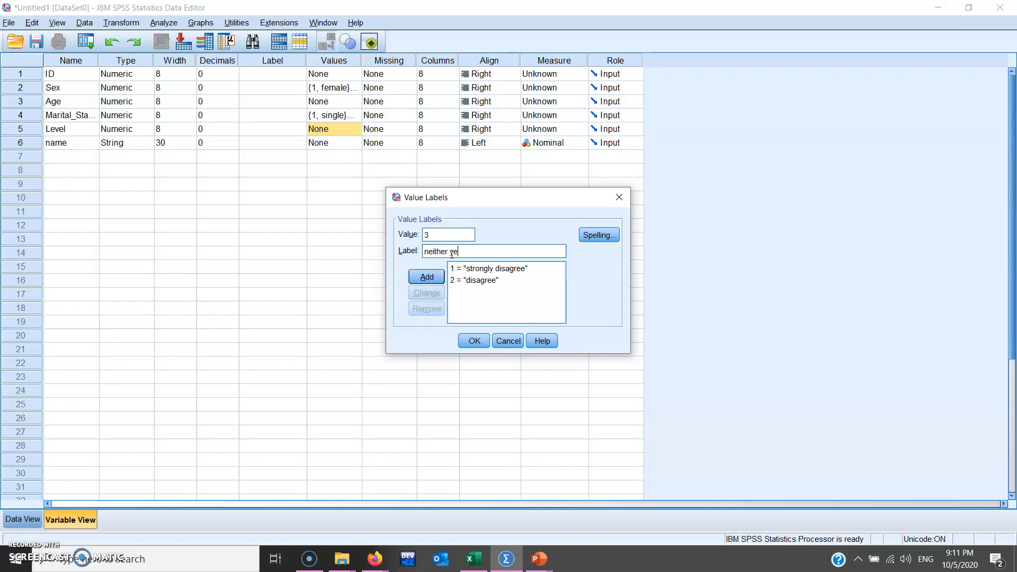
{"action": "type", "text": "s or no"}
{"action": "left_click", "coordinate": [426, 276]}
Step: Add the label "agree" for value 4 of the Level variable
{"action": "type", "text": "4"}
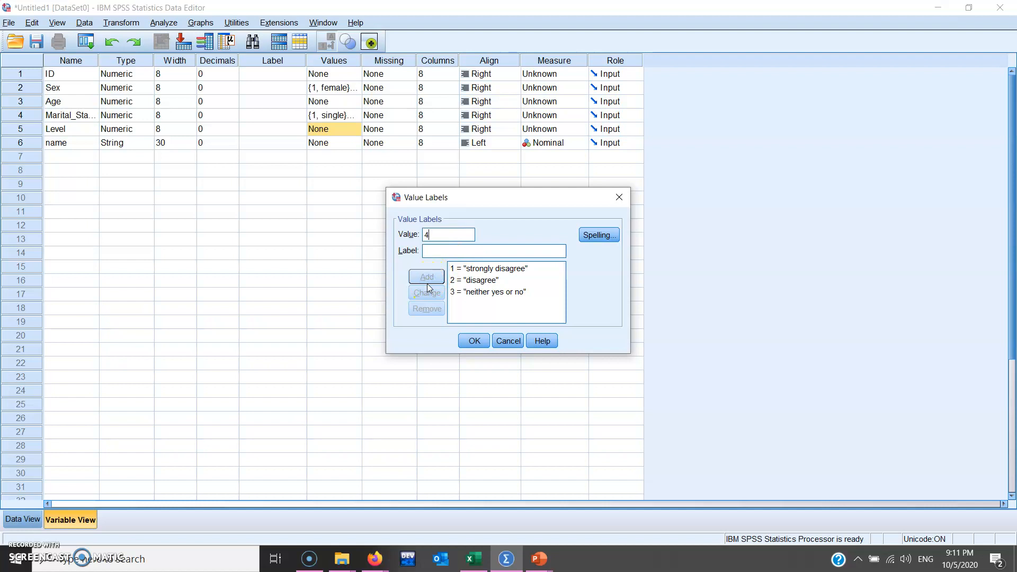
{"action": "left_click", "coordinate": [449, 250]}
{"action": "type", "text": "a"}
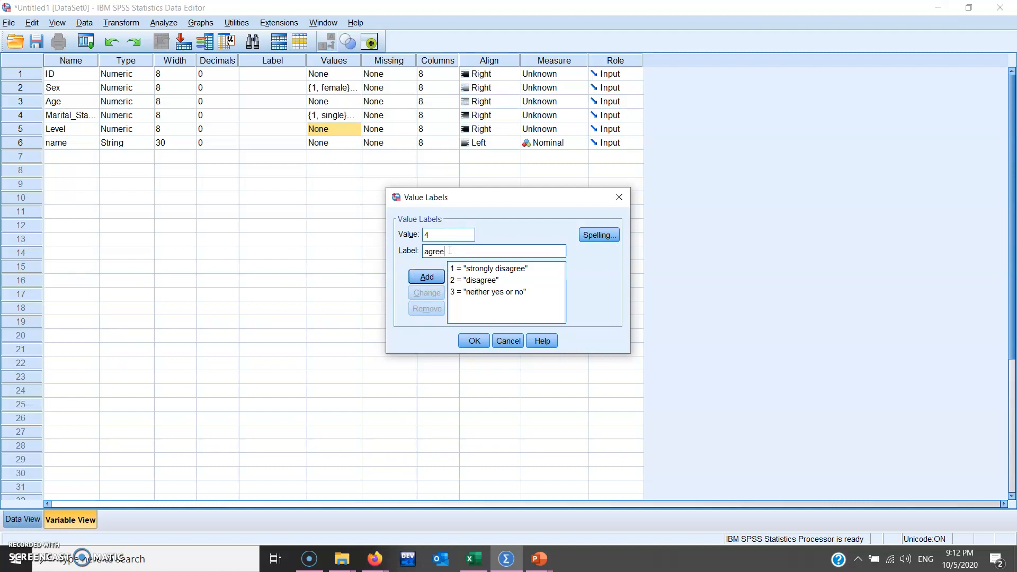
{"action": "type", "text": "gree"}
{"action": "left_click", "coordinate": [435, 278]}
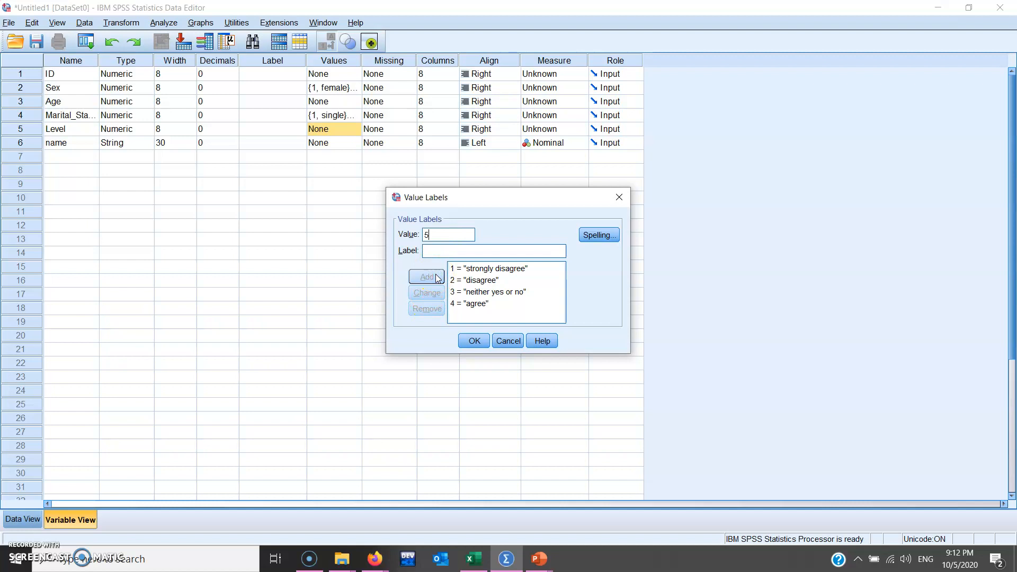
Step: Add the label "strongly agree" for value 5 and apply the Level value labels
{"action": "left_click", "coordinate": [450, 253]}
{"action": "type", "text": "strongly agree"}
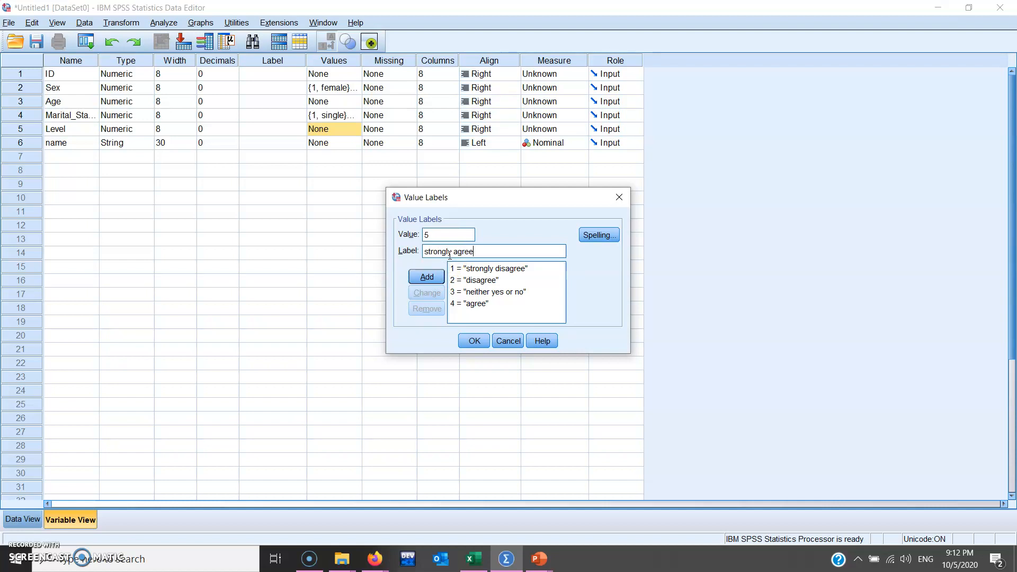
{"action": "left_click", "coordinate": [426, 277]}
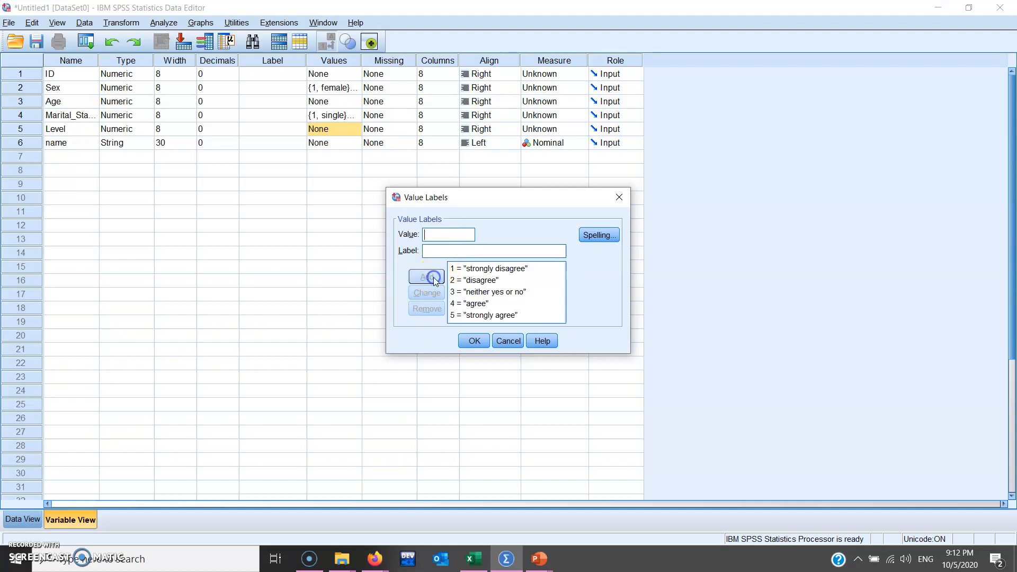
{"action": "left_click", "coordinate": [473, 345]}
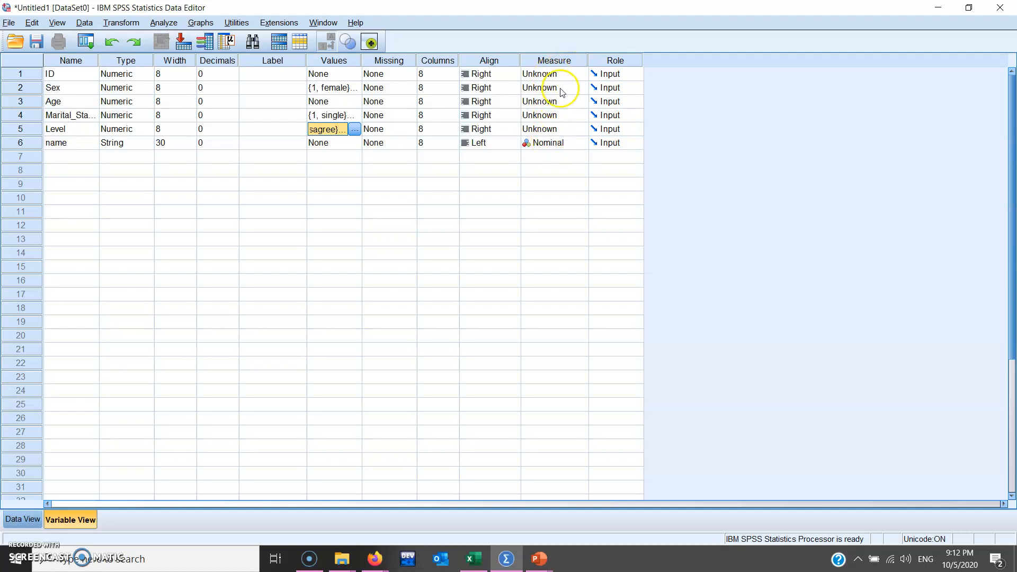
Step: Set the measurement level of the Level variable to Ordinal
{"action": "left_click", "coordinate": [580, 129]}
{"action": "left_click", "coordinate": [580, 130]}
{"action": "left_click", "coordinate": [580, 130]}
{"action": "left_click", "coordinate": [581, 130]}
{"action": "left_click", "coordinate": [572, 156]}
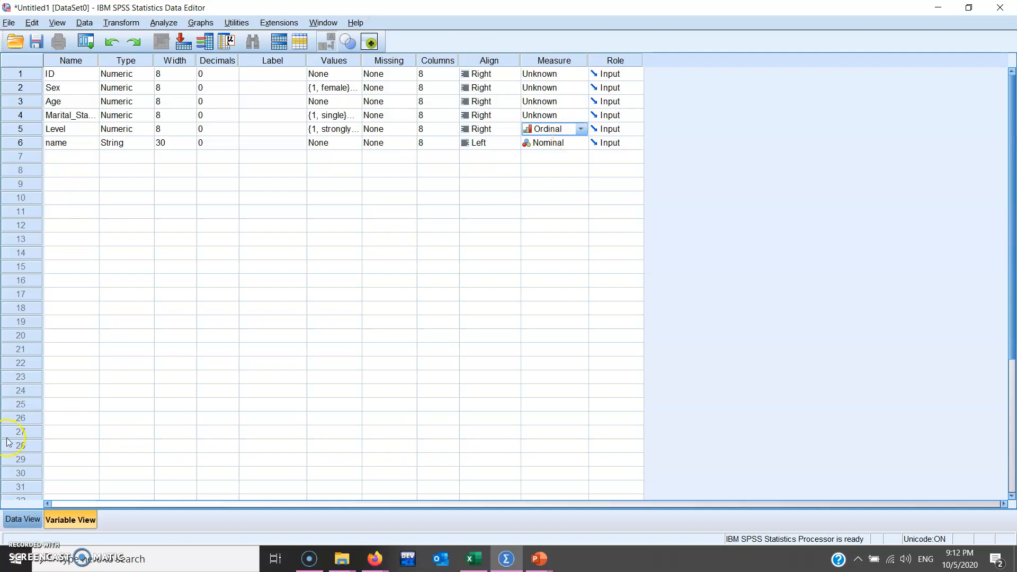
{"action": "left_click", "coordinate": [217, 376]}
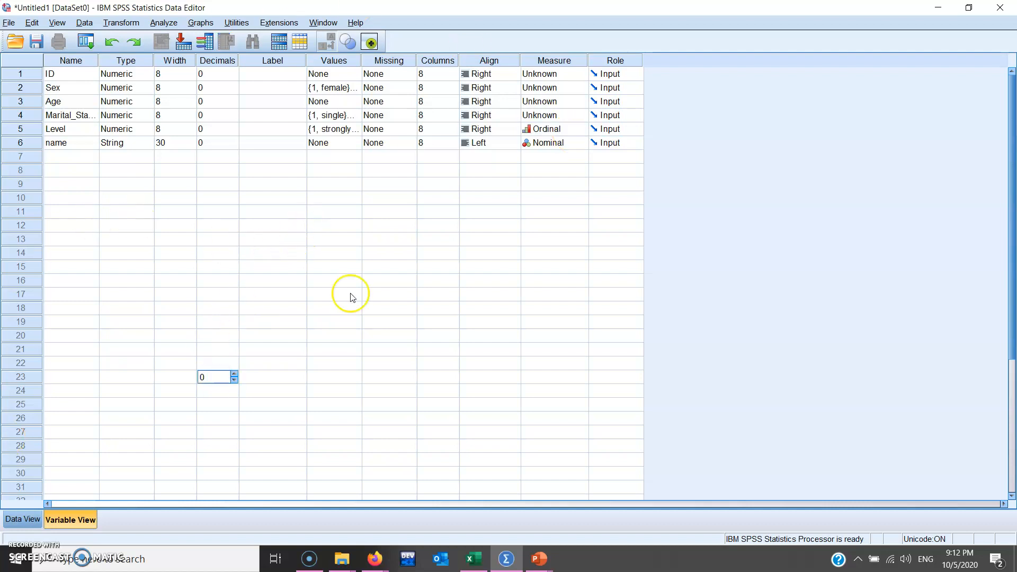
Step: Save the dataset in the data folder under the file name "try try"
{"action": "left_click", "coordinate": [9, 23]}
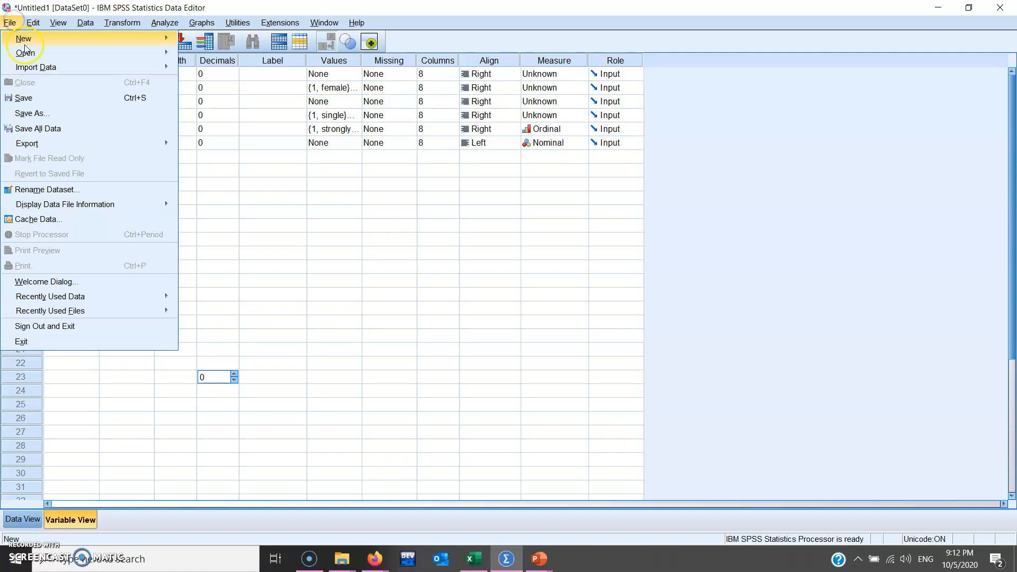
{"action": "left_click", "coordinate": [28, 114]}
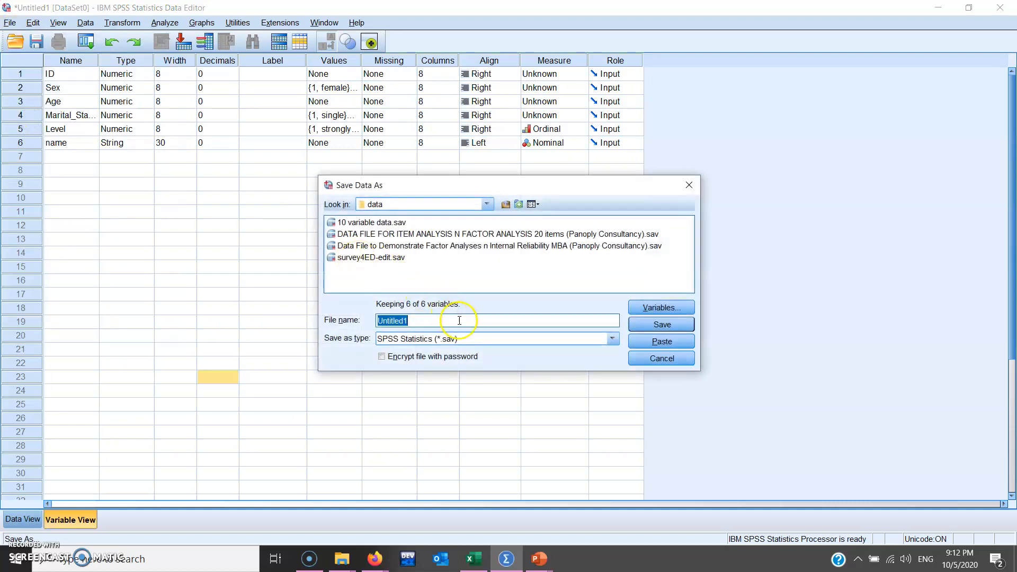
{"action": "type", "text": "try try"}
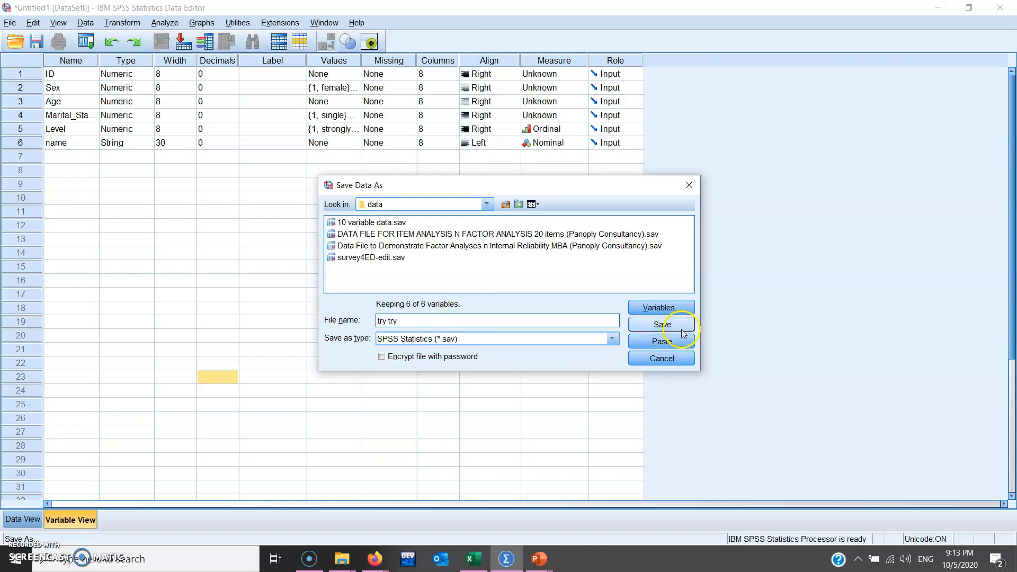
{"action": "left_click", "coordinate": [662, 325]}
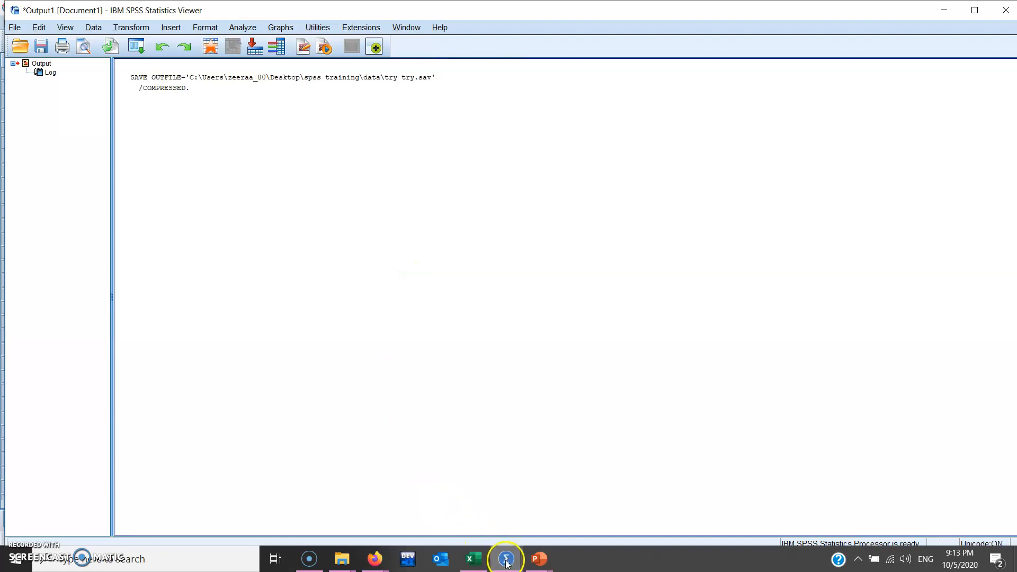
Step: Return from the output to the dataset's data view and widen the Marital_Status column until its full name fits on one line
{"action": "mouse_move", "coordinate": [507, 565]}
{"action": "left_click", "coordinate": [469, 527]}
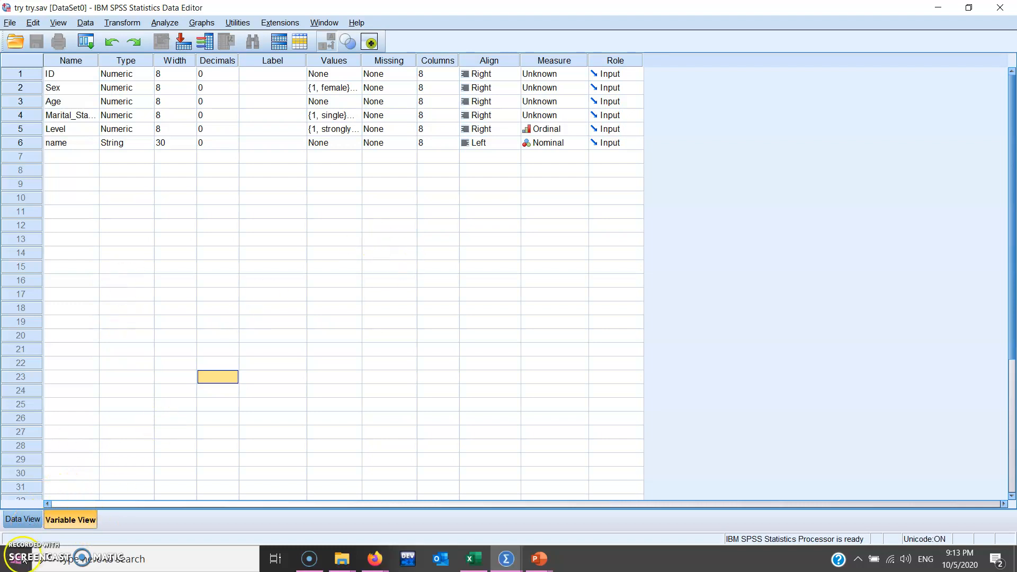
{"action": "left_click", "coordinate": [23, 519]}
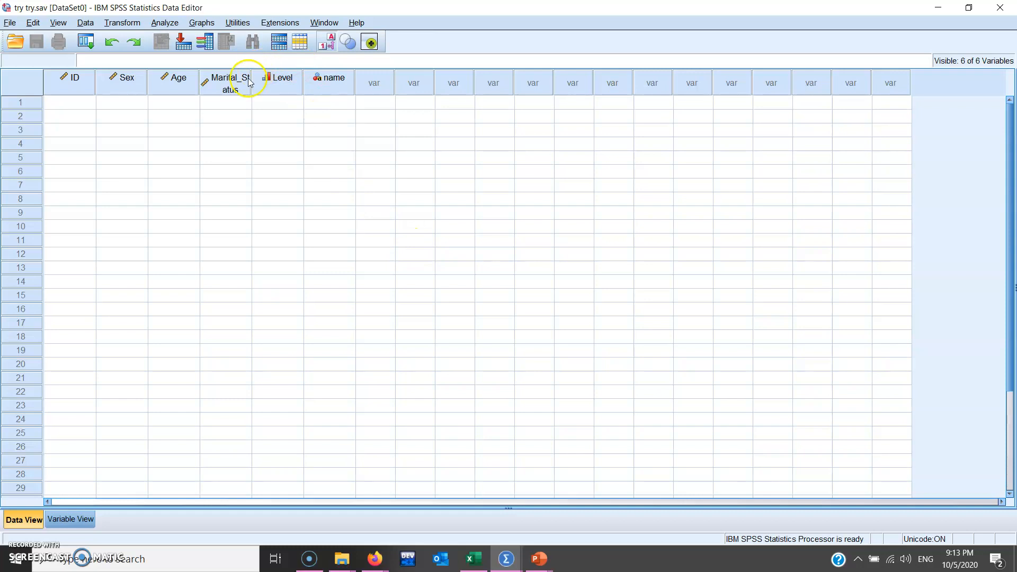
{"action": "left_click_drag", "start_coordinate": [251, 78], "coordinate": [269, 79]}
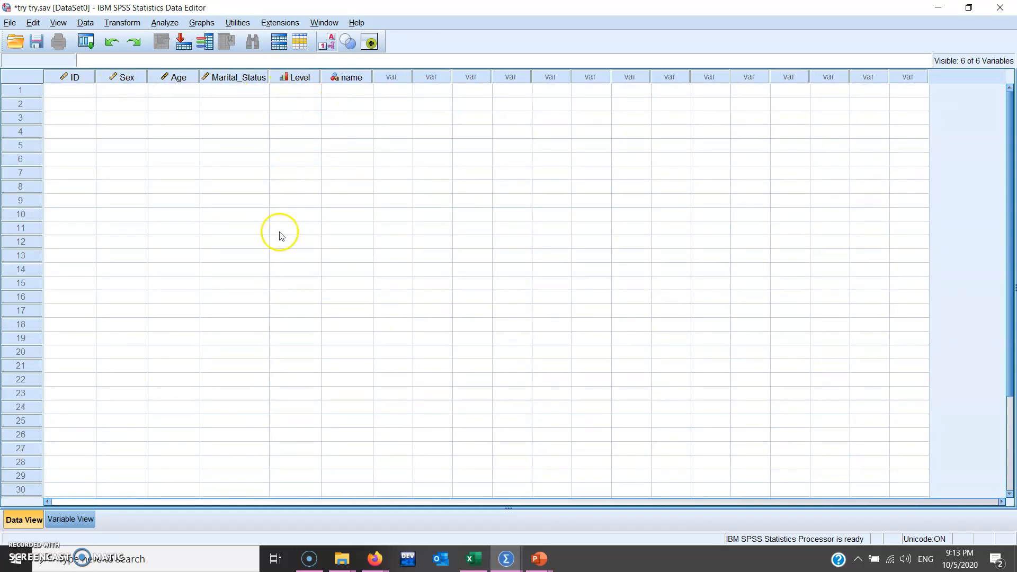
Step: Enter the ID numbers 1 to 10 for the first ten cases
{"action": "left_click", "coordinate": [85, 94]}
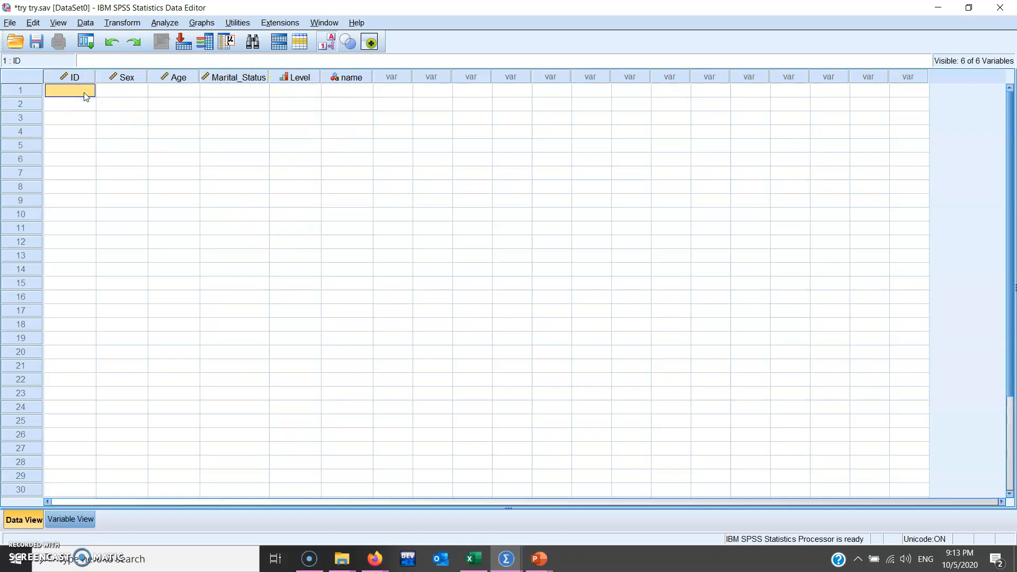
{"action": "type", "text": "1"}
{"action": "key", "text": "Return"}
{"action": "type", "text": "2"}
{"action": "key", "text": "Return"}
{"action": "type", "text": "3"}
{"action": "key", "text": "Return"}
{"action": "type", "text": "5"}
{"action": "key", "text": "Return"}
{"action": "type", "text": "6"}
{"action": "key", "text": "Return"}
{"action": "type", "text": "7"}
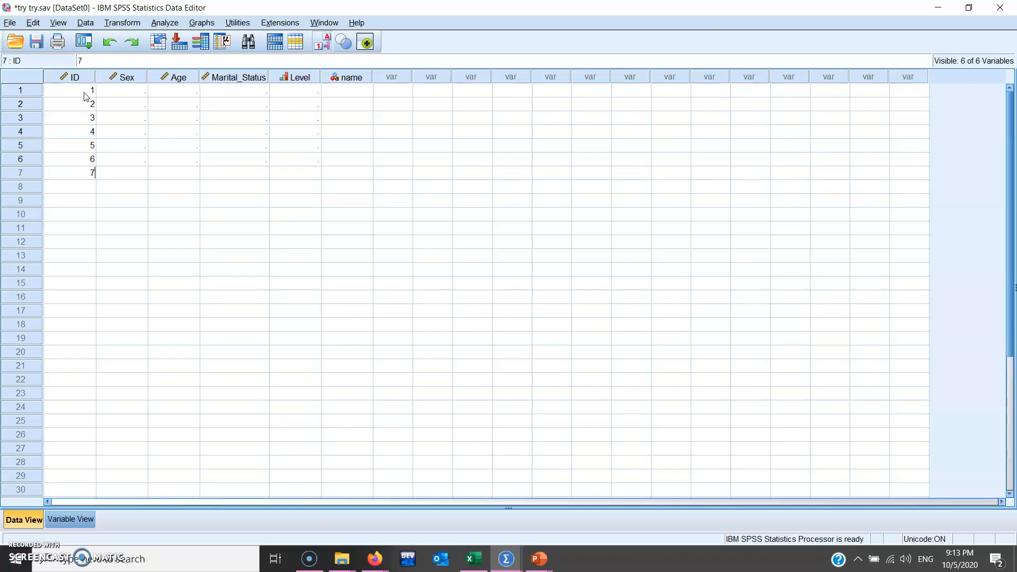
{"action": "key", "text": "Return"}
{"action": "type", "text": "9"}
{"action": "key", "text": "Return"}
{"action": "type", "text": "10"}
{"action": "key", "text": "Return"}
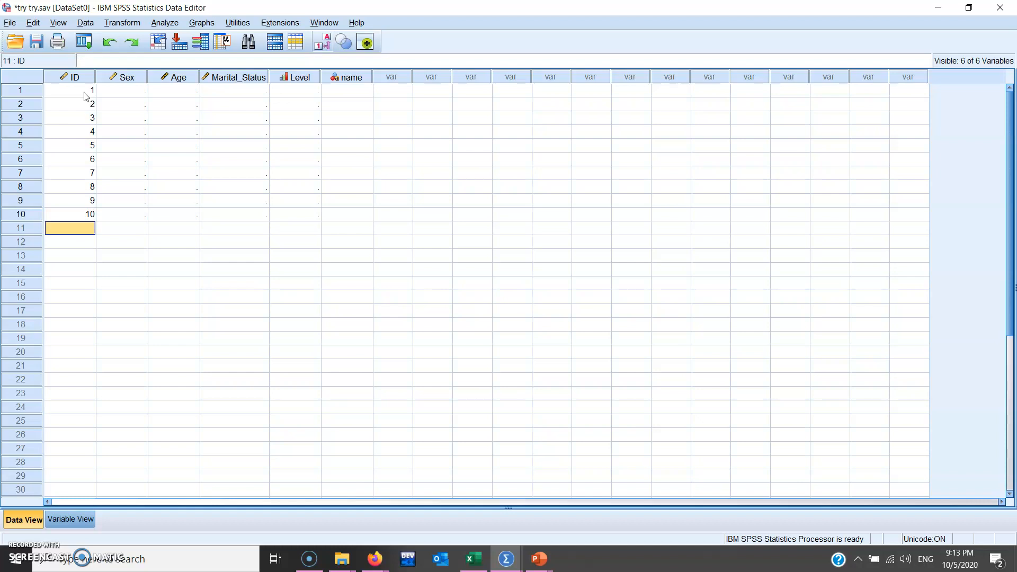
Step: Enter the Sex codes 2, 2, 1, 2, 1, 2, 1, 2, 1 and 2 for cases 1 to 10
{"action": "left_click", "coordinate": [111, 92]}
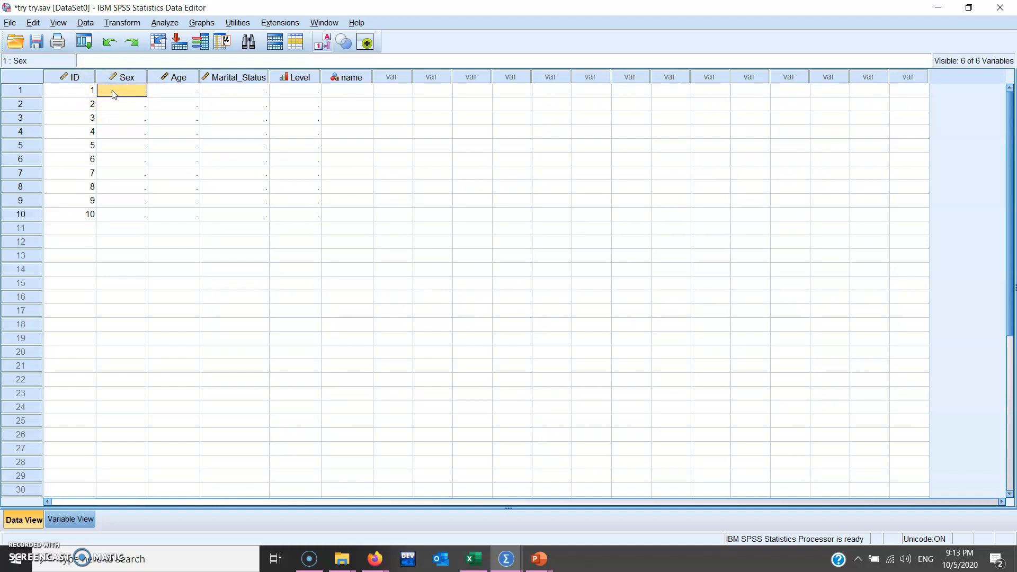
{"action": "type", "text": "1"}
{"action": "key", "text": "Return"}
{"action": "type", "text": "1"}
{"action": "key", "text": "Return"}
{"action": "type", "text": "2"}
{"action": "key", "text": "Return"}
{"action": "type", "text": "1"}
{"action": "key", "text": "Return"}
{"action": "type", "text": "2"}
{"action": "key", "text": "Return"}
{"action": "type", "text": "1"}
{"action": "key", "text": "Return"}
{"action": "type", "text": "2"}
{"action": "key", "text": "Return"}
{"action": "type", "text": "2"}
{"action": "key", "text": "Return"}
{"action": "type", "text": "1"}
{"action": "key", "text": "Return"}
{"action": "type", "text": "2"}
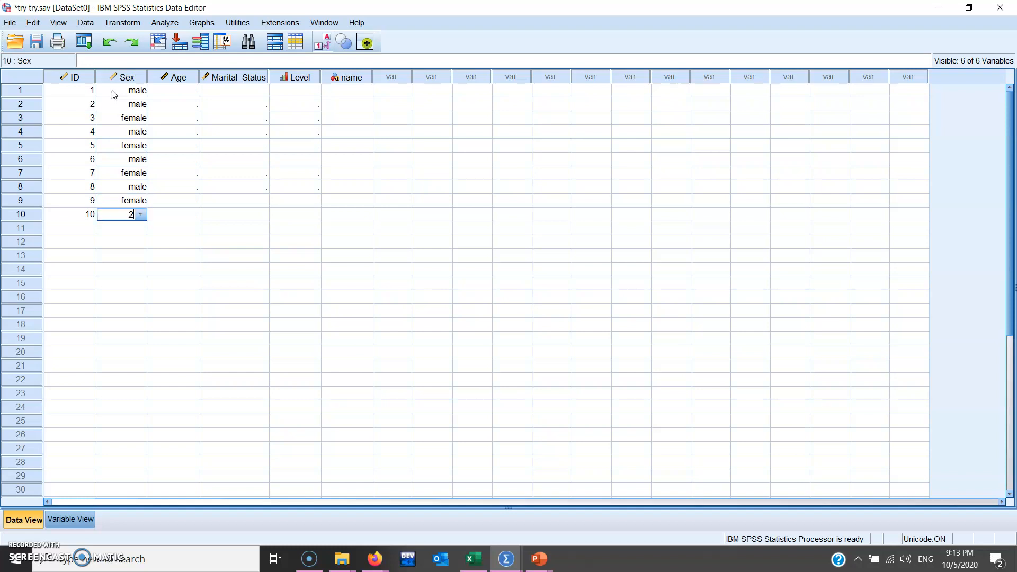
{"action": "key", "text": "Return"}
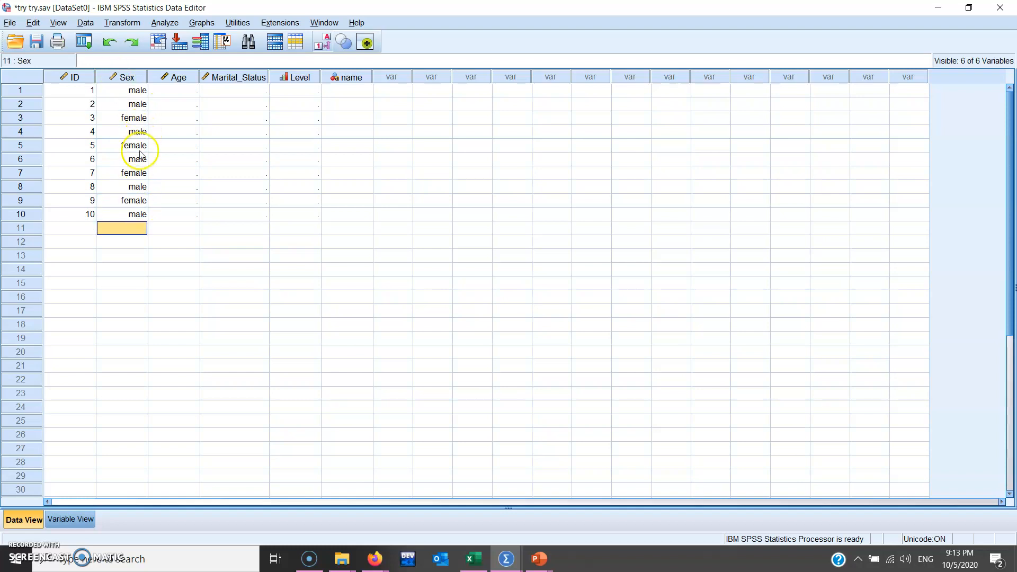
Step: Enter the Age values 20, 21, 23, 22, 22, 24, 25, 21, 21 and 22 for cases 1 to 10, clearing any extra entry below
{"action": "left_click", "coordinate": [177, 94]}
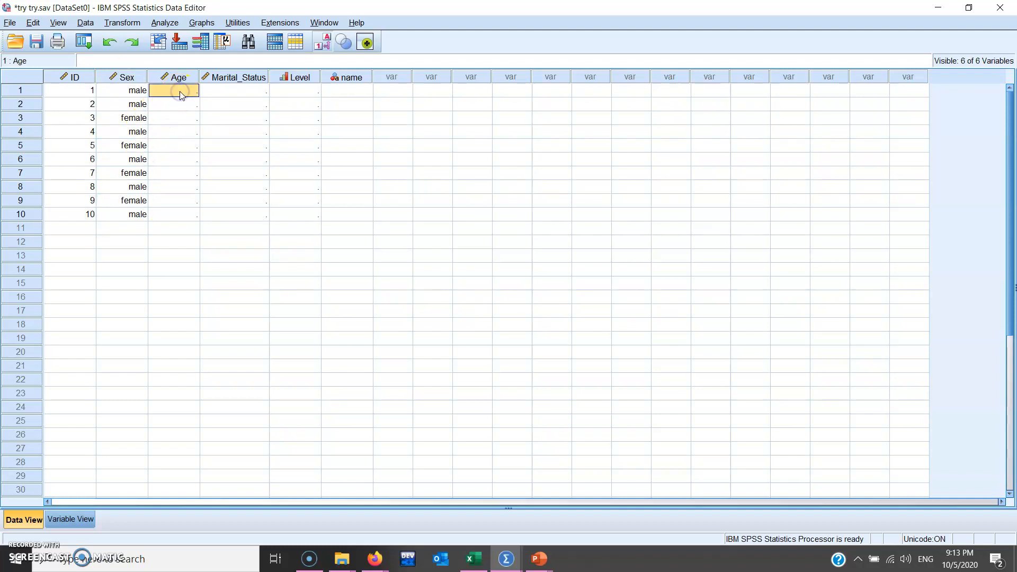
{"action": "type", "text": "2"}
{"action": "key", "text": "Return"}
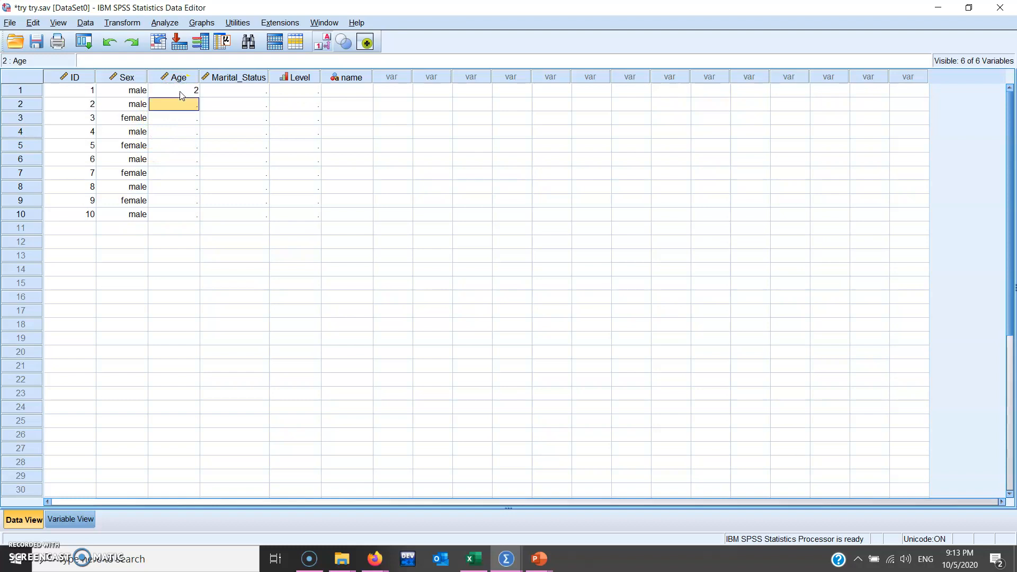
{"action": "left_click", "coordinate": [180, 95]}
{"action": "key", "text": "Return"}
{"action": "left_click", "coordinate": [181, 92]}
{"action": "left_click", "coordinate": [181, 91]}
{"action": "type", "text": "0"}
{"action": "key", "text": "Return"}
{"action": "type", "text": "21"}
{"action": "key", "text": "Return"}
{"action": "type", "text": "23"}
{"action": "key", "text": "Return"}
{"action": "type", "text": "22"}
{"action": "key", "text": "Return"}
{"action": "type", "text": "2224"}
{"action": "key", "text": "Return"}
{"action": "type", "text": "25"}
{"action": "key", "text": "Return"}
{"action": "type", "text": "21"}
{"action": "key", "text": "Return"}
{"action": "type", "text": "21"}
{"action": "key", "text": "Return"}
{"action": "type", "text": "22"}
{"action": "key", "text": "Return"}
{"action": "type", "text": "23"}
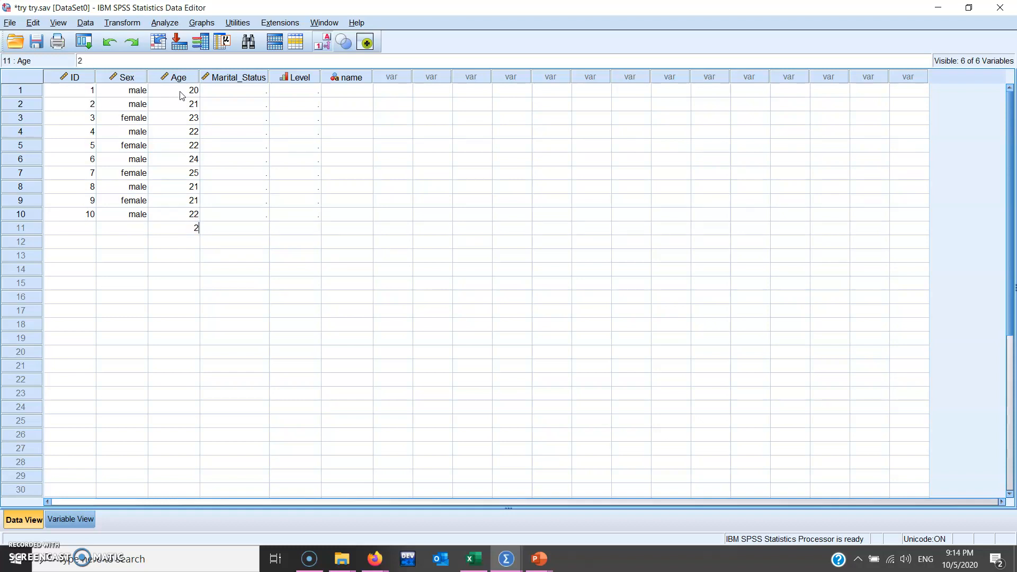
{"action": "key", "text": "Return"}
{"action": "key", "text": "Up"}
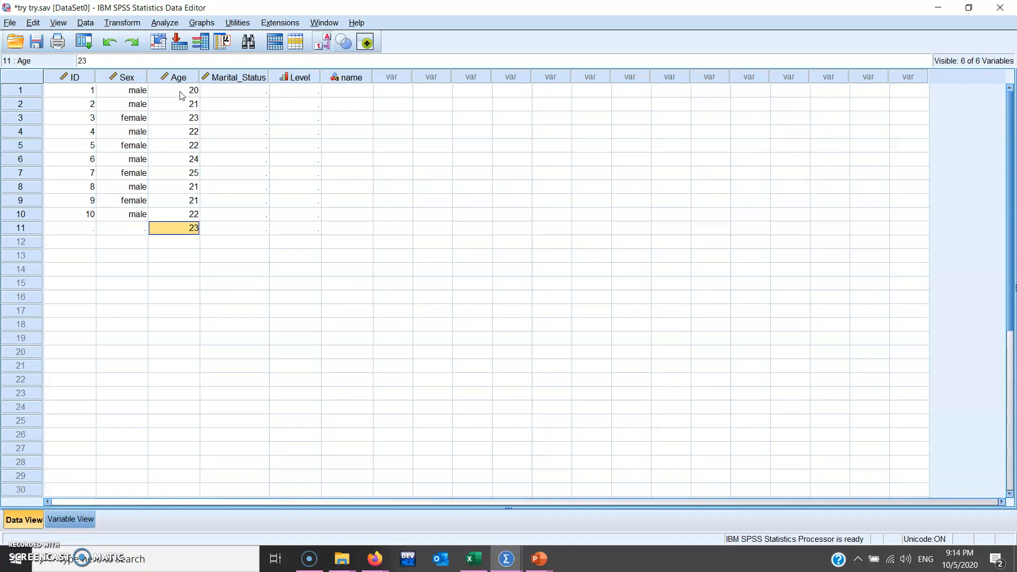
Step: Enter the Marital_Status codes 1, 1, 1, 2, 1, 1, 3, 4, 2 and 1 for cases 1 to 10
{"action": "left_click", "coordinate": [258, 91]}
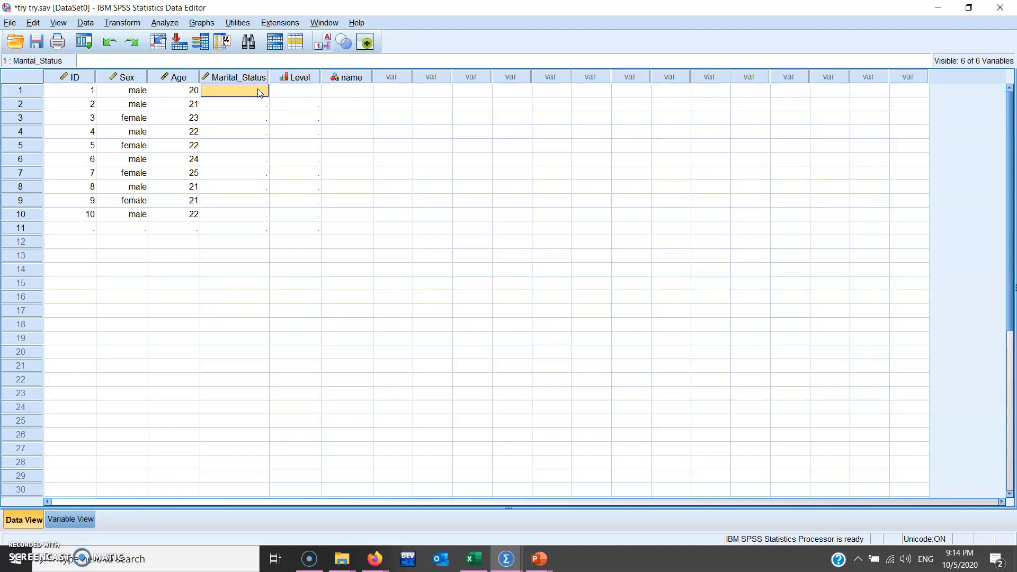
{"action": "type", "text": "1"}
{"action": "key", "text": "Return"}
{"action": "type", "text": "1"}
{"action": "key", "text": "Return"}
{"action": "type", "text": "1"}
{"action": "key", "text": "Return"}
{"action": "type", "text": "2"}
{"action": "key", "text": "Return"}
{"action": "type", "text": "1"}
{"action": "key", "text": "Return"}
{"action": "type", "text": "1"}
{"action": "key", "text": "Return"}
{"action": "type", "text": "3"}
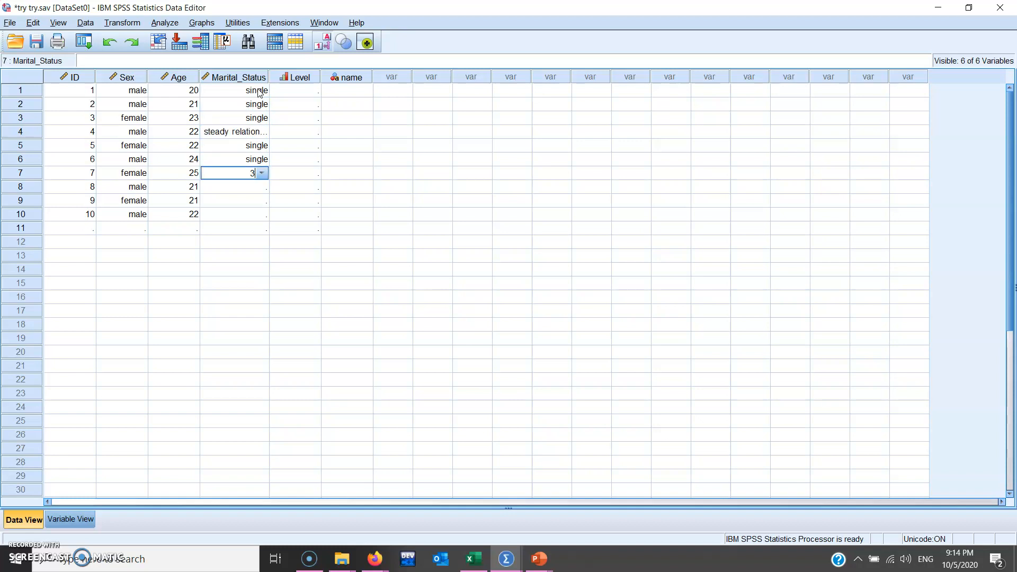
{"action": "key", "text": "Return"}
{"action": "type", "text": "4"}
{"action": "key", "text": "Return"}
{"action": "type", "text": "2"}
{"action": "key", "text": "Return"}
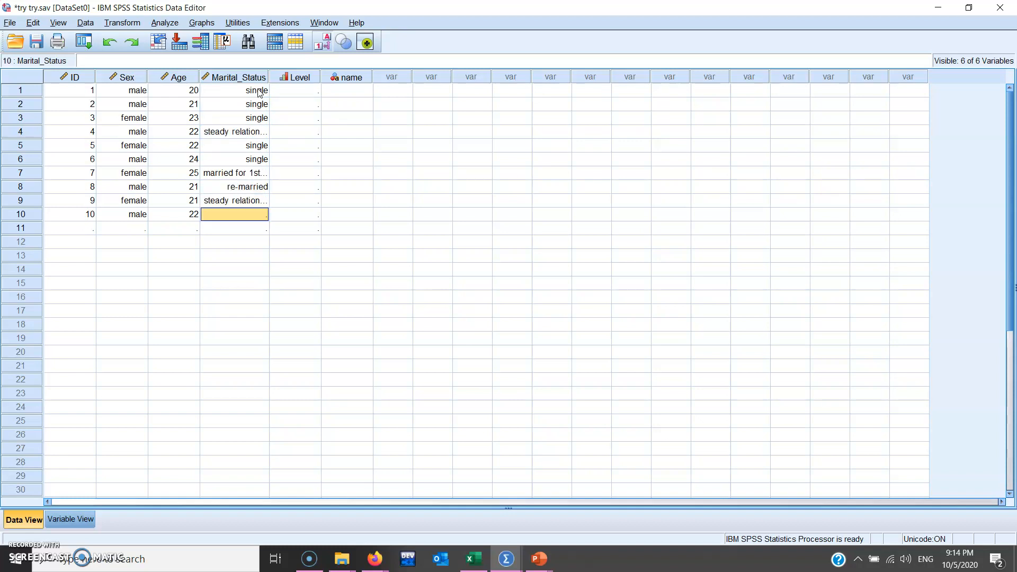
{"action": "type", "text": "1"}
{"action": "key", "text": "Return"}
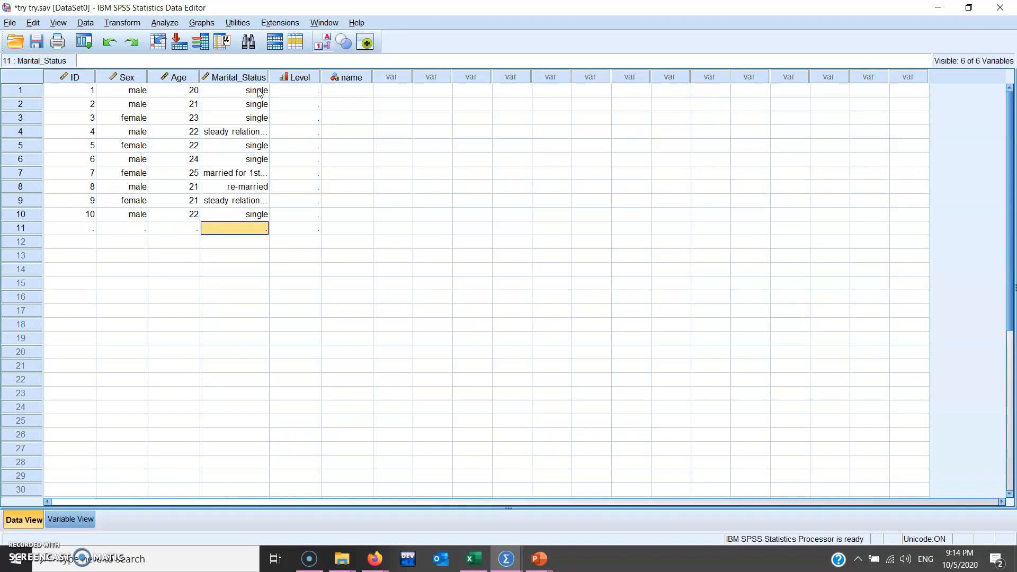
Step: Enter the Level codes 3, 4, 3, 4, 5, 2, 4, 5, 4 and 4 for cases 1 to 10
{"action": "left_click", "coordinate": [312, 91]}
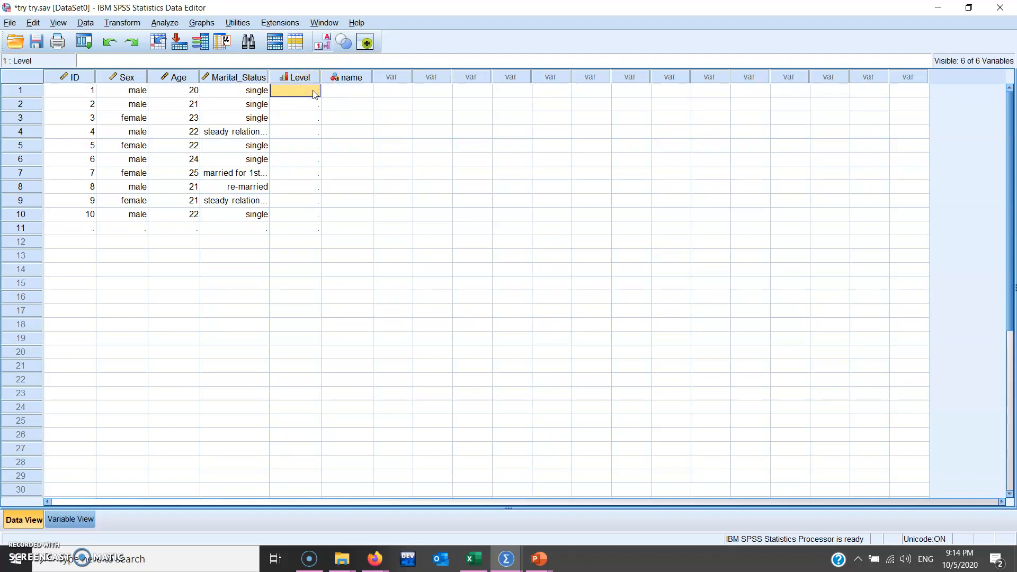
{"action": "type", "text": "3"}
{"action": "key", "text": "Return"}
{"action": "type", "text": "4"}
{"action": "key", "text": "Return"}
{"action": "type", "text": "3"}
{"action": "key", "text": "Return"}
{"action": "type", "text": "4"}
{"action": "key", "text": "Return"}
{"action": "type", "text": "5"}
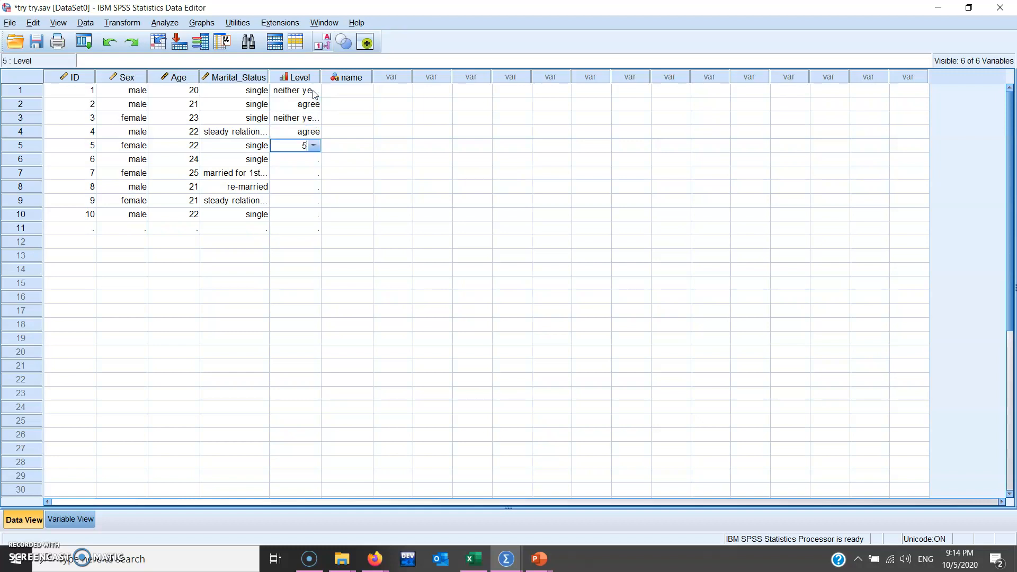
{"action": "key", "text": "Return"}
{"action": "type", "text": "2"}
{"action": "key", "text": "Return"}
{"action": "type", "text": "4"}
{"action": "key", "text": "Return"}
{"action": "type", "text": "5"}
{"action": "key", "text": "Return"}
{"action": "type", "text": "4"}
{"action": "key", "text": "Return"}
{"action": "type", "text": "4"}
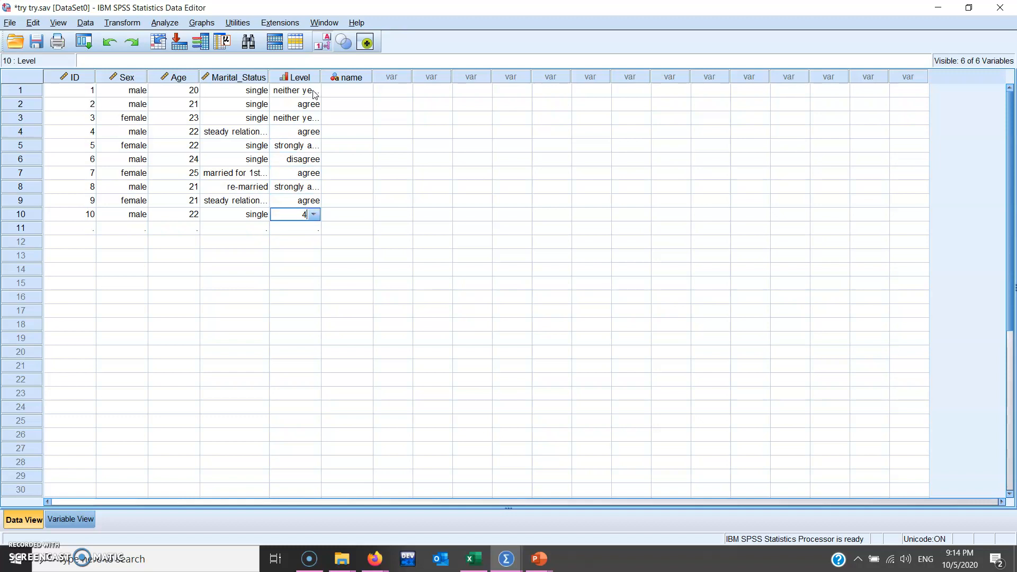
{"action": "left_click", "coordinate": [358, 243]}
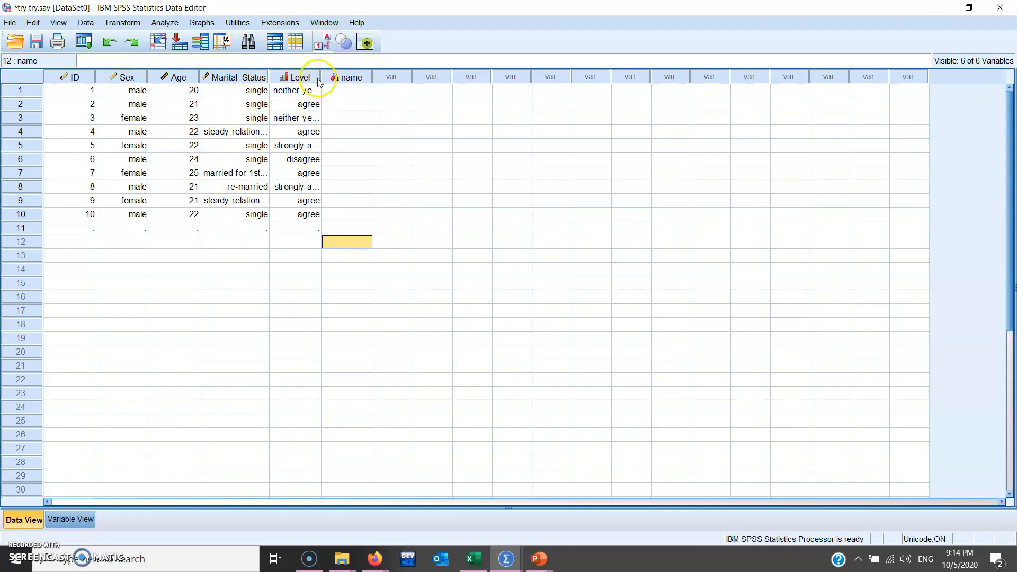
Step: Toggle the data display between value labels and numeric codes, leaving the numeric codes shown
{"action": "left_click", "coordinate": [326, 46]}
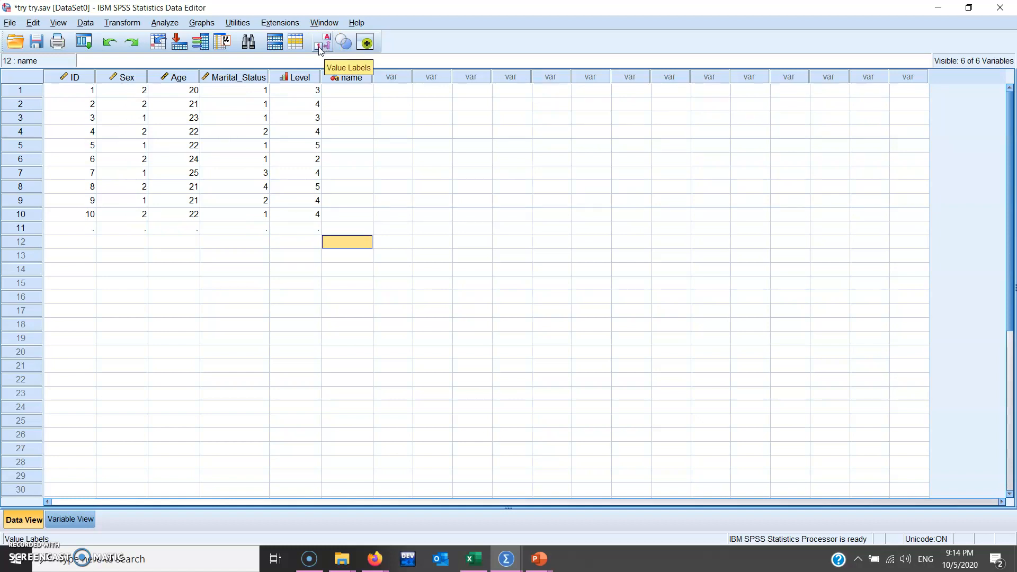
{"action": "left_click", "coordinate": [325, 45]}
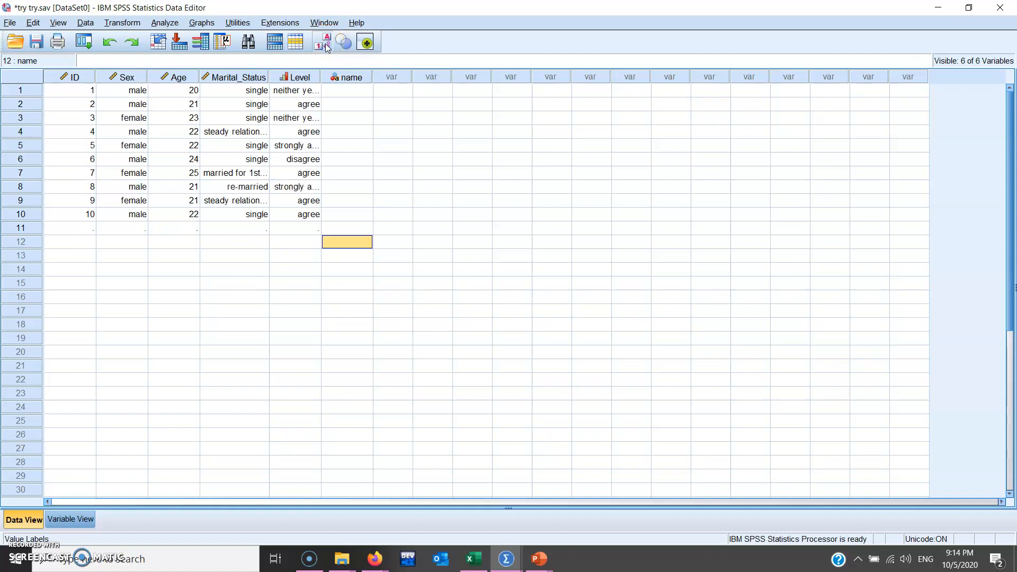
{"action": "left_click", "coordinate": [325, 45]}
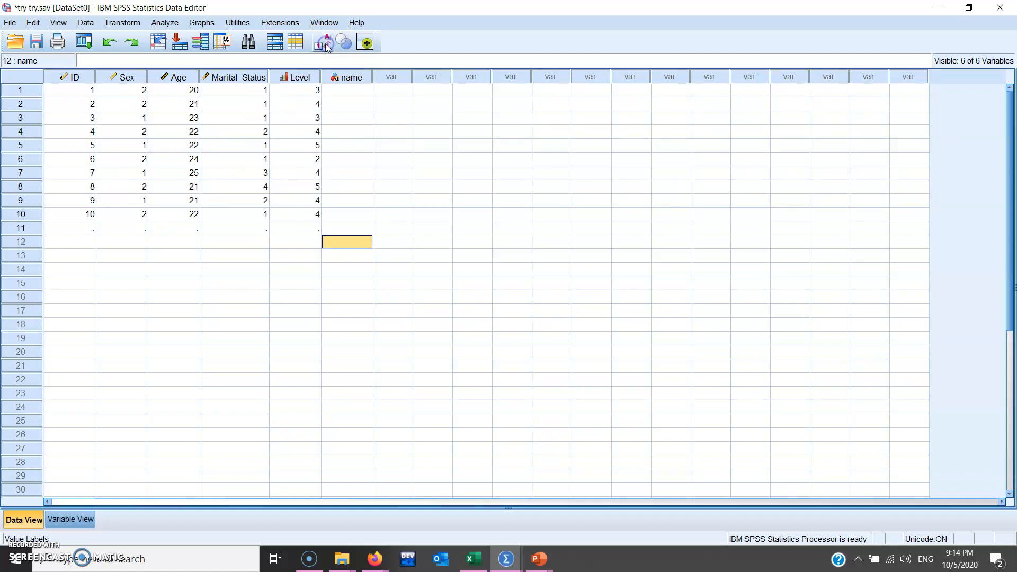